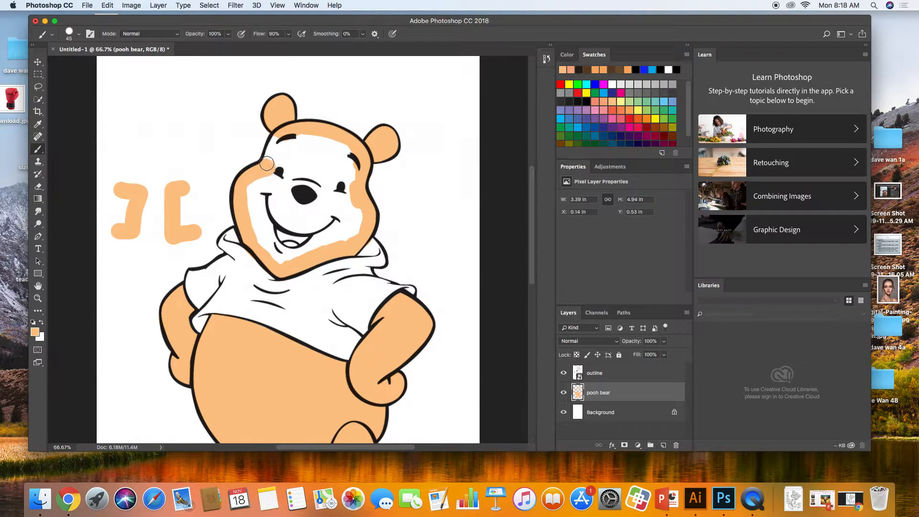
Enlarge the brush to 175 px and fill the unpainted area of the bear's face with orange on the pooh bear layer.
key("bracketright")
key("bracketright")
key("bracketright")
key("bracketright")
key("bracketright")
key("bracketright")
key("bracketright")
key("bracketright")
key("bracketright")
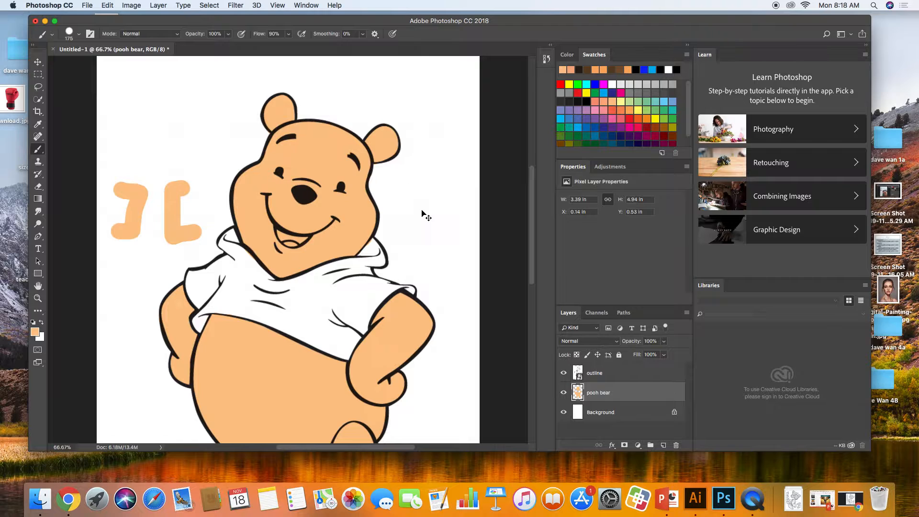
Erase the two stray orange bracket-shaped marks beside the bear's head with the Eraser.
key("super+minus")
key("super+minus")
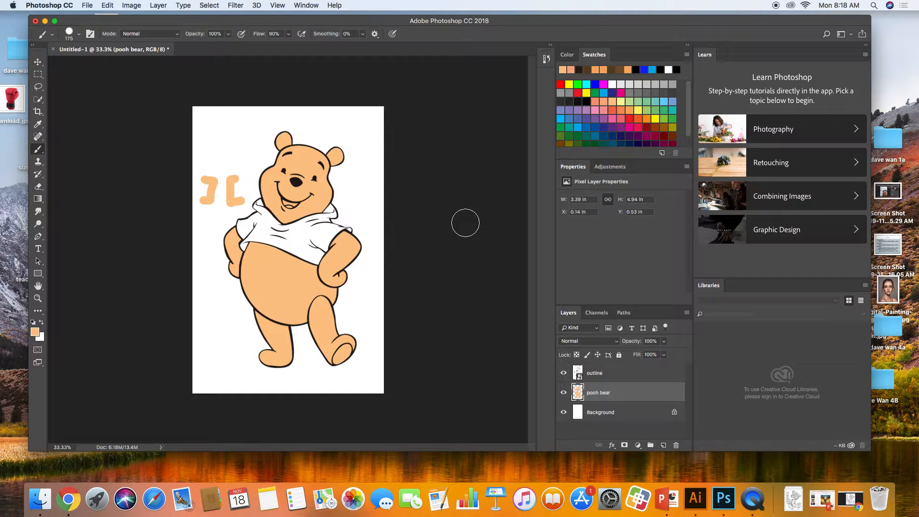
key("super+plus")
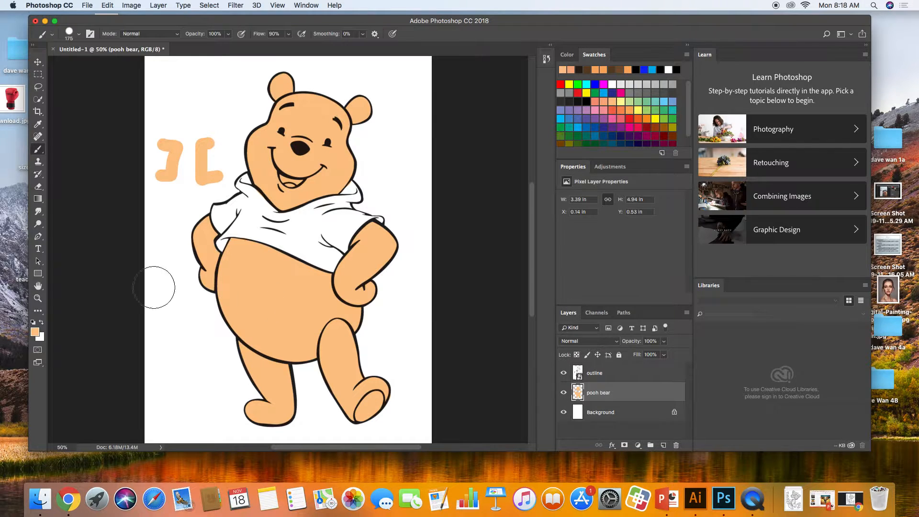
left_click(38, 186)
mouse_move(195, 172)
left_mouse_down()
mouse_move(212, 177)
mouse_move(204, 186)
mouse_move(200, 140)
mouse_move(154, 143)
mouse_move(186, 188)
mouse_move(158, 180)
left_mouse_up()
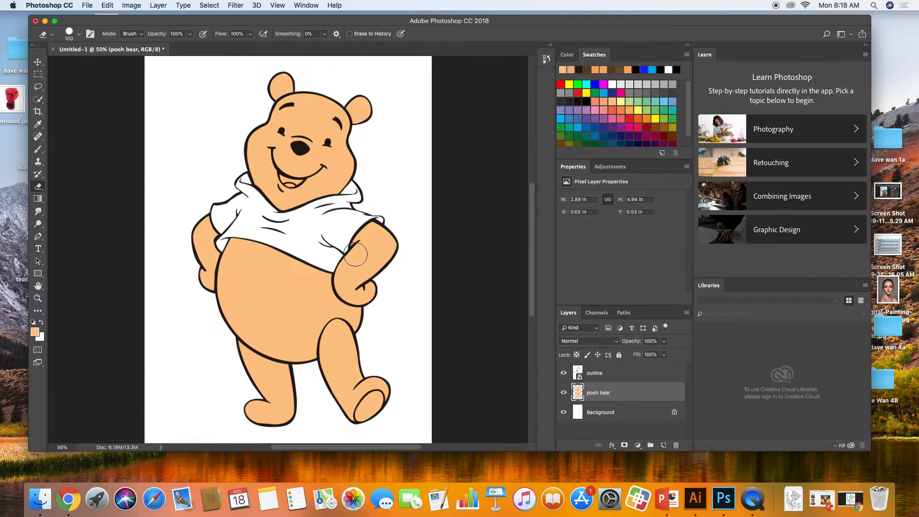
right_click(625, 392)
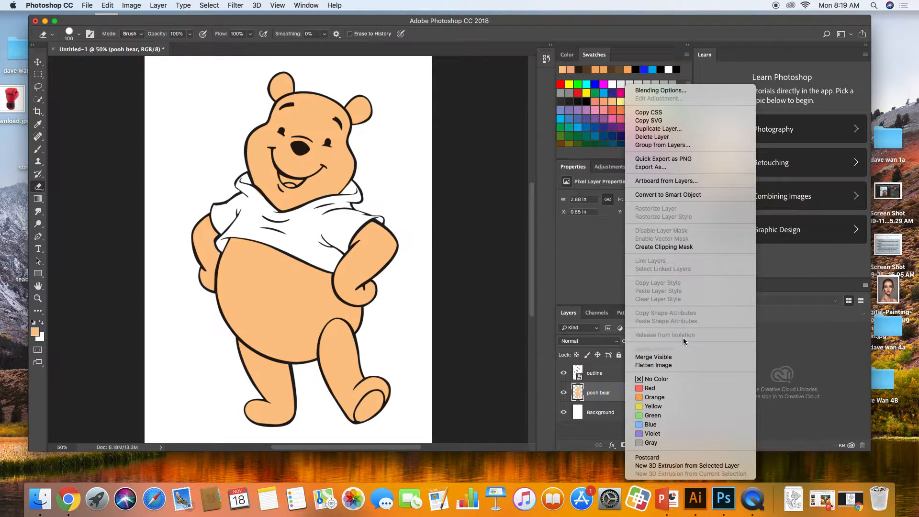
left_click(664, 247)
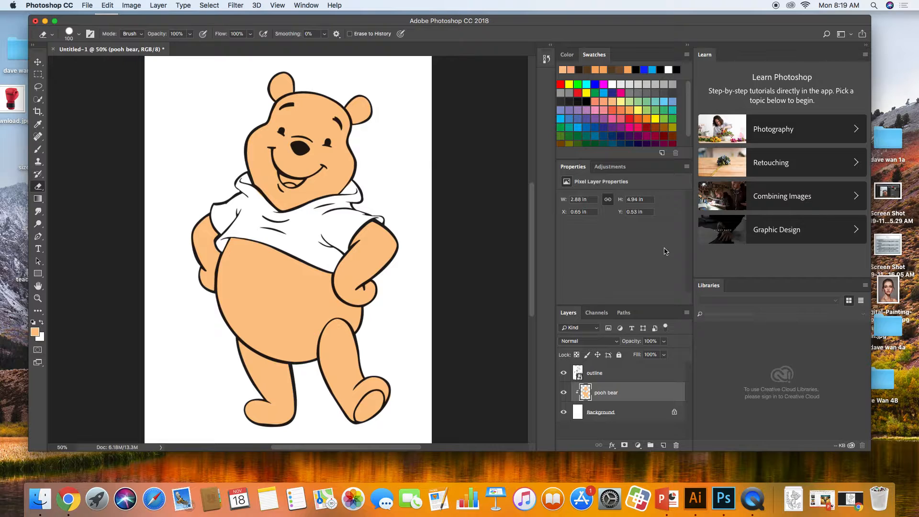
key("super+z")
Add a layer named "poor bear shadows" above the pooh bear layer and clip it to that layer.
left_click(662, 446)
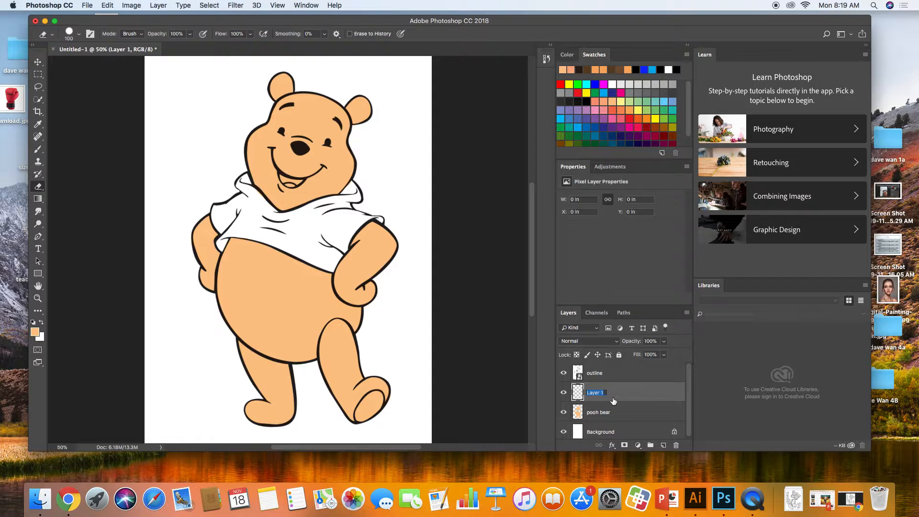
type("poor bear shadows")
key("Return")
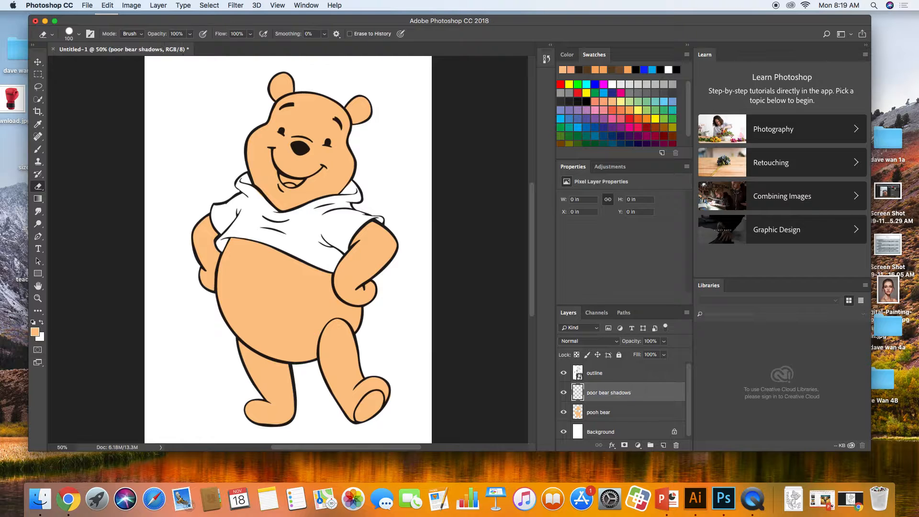
right_click(631, 395)
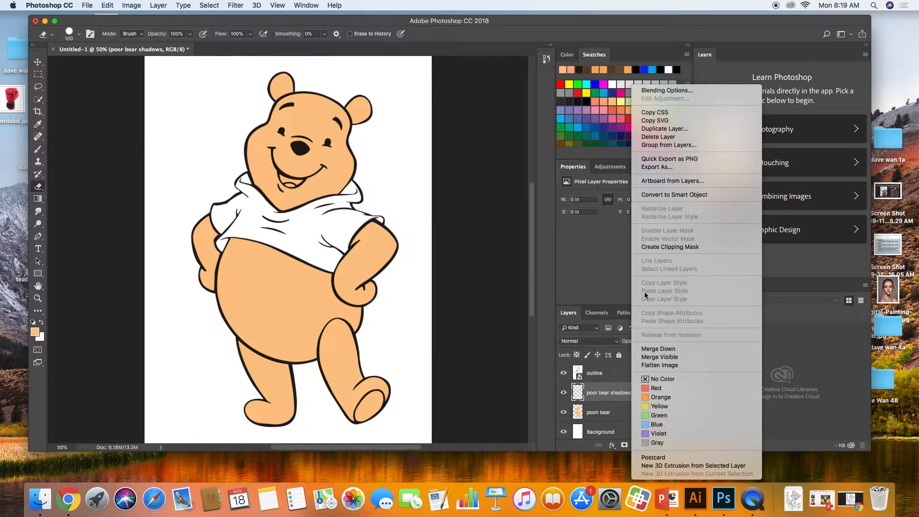
left_click(653, 247)
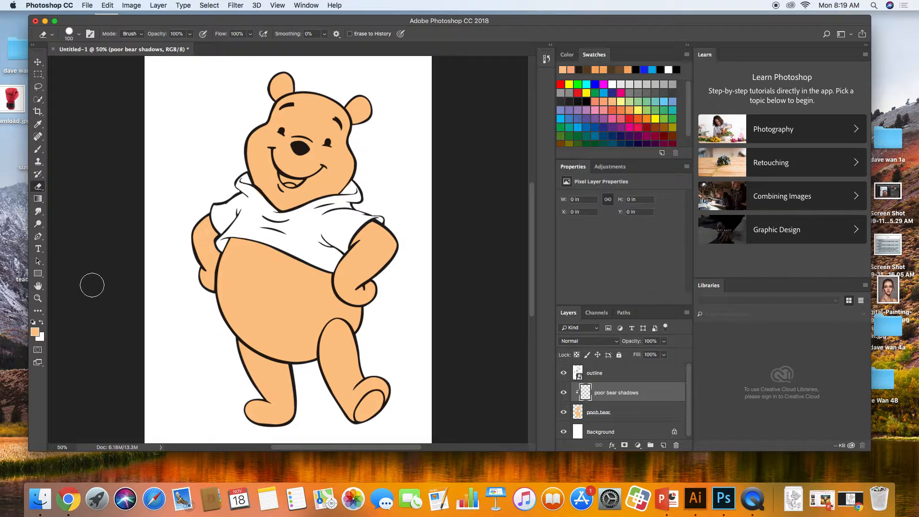
Set the foreground colour to a darker brown shade of the bear's orange.
left_click(35, 332)
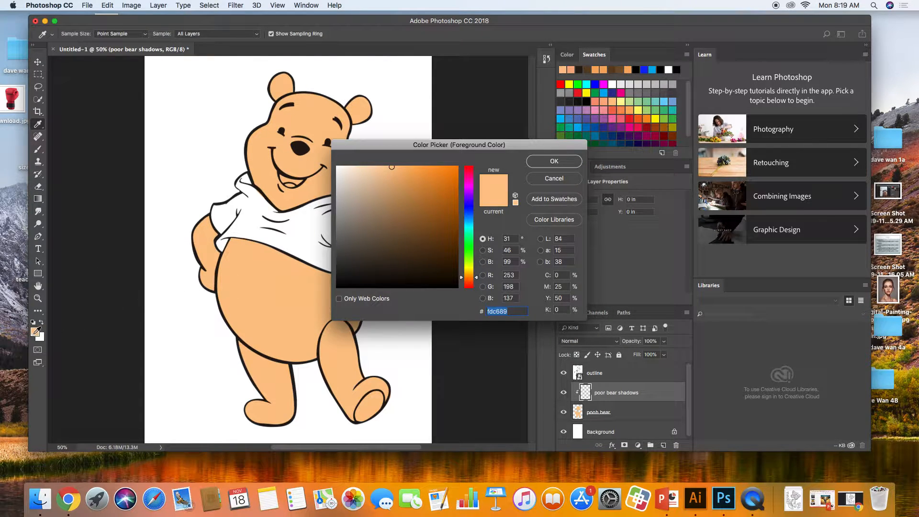
left_click_drag(398, 220, 400, 217)
left_click(551, 161)
key("e")
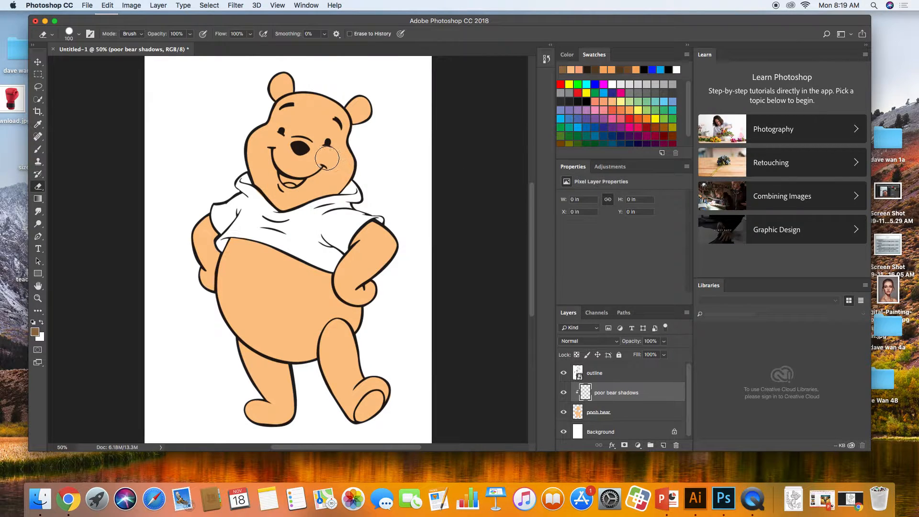
Paint a brown shadow with a 90 px brush over the right half of the bear's face, down to the chin, and the right ear.
key("bracketleft")
key("bracketleft")
key("bracketleft")
key("bracketleft")
key("bracketleft")
key("bracketleft")
key("bracketright")
key("bracketright")
key("bracketright")
left_click(39, 150)
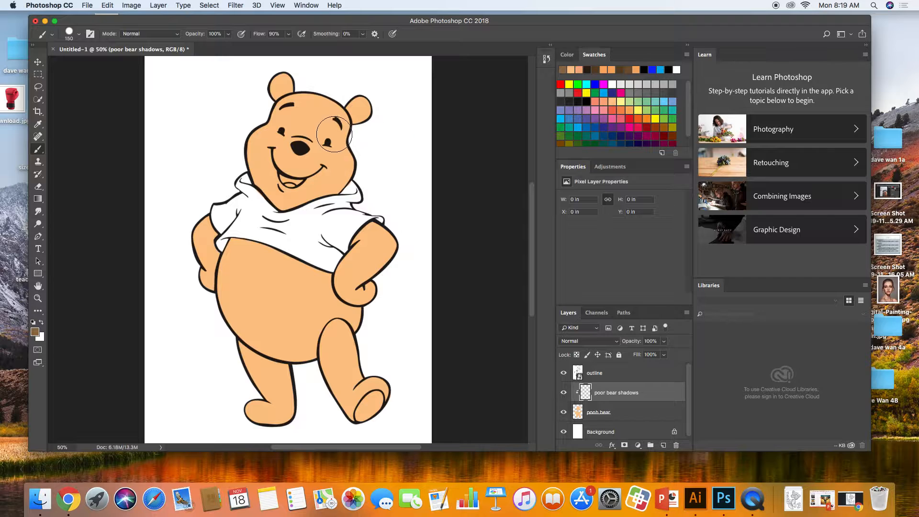
key("bracketleft")
key("bracketleft")
key("bracketleft")
key("bracketleft")
mouse_move(334, 105)
left_mouse_down()
mouse_move(346, 149)
mouse_move(332, 98)
mouse_move(364, 126)
mouse_move(363, 111)
mouse_move(363, 135)
mouse_move(348, 129)
mouse_move(373, 105)
mouse_move(352, 128)
mouse_move(370, 102)
mouse_move(327, 122)
mouse_move(327, 104)
mouse_move(344, 164)
mouse_move(333, 205)
mouse_move(338, 153)
mouse_move(330, 205)
mouse_move(319, 198)
mouse_move(338, 153)
mouse_move(327, 129)
mouse_move(350, 182)
mouse_move(325, 111)
mouse_move(331, 162)
mouse_move(319, 133)
mouse_move(327, 100)
left_mouse_up()
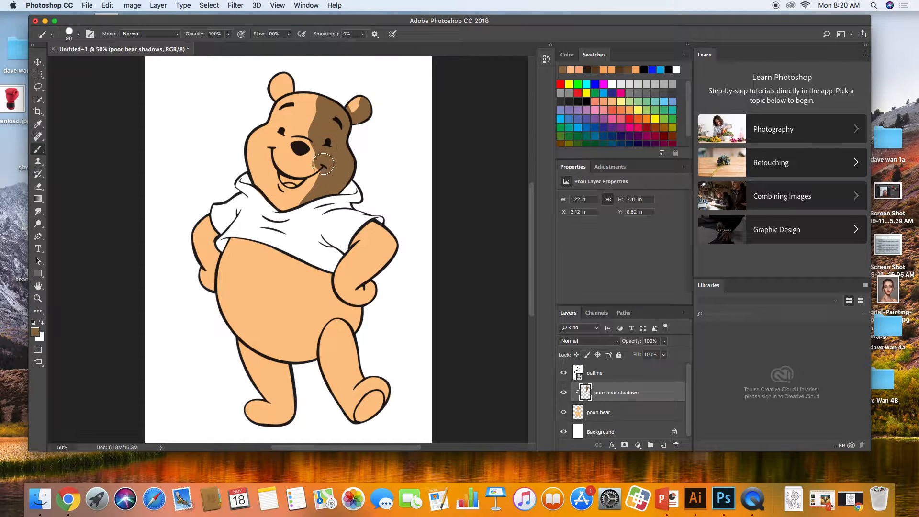
left_click_drag(319, 173, 287, 213)
Reduce the brush to 50 px and shade the right side of the bear's left ear.
key("bracketleft")
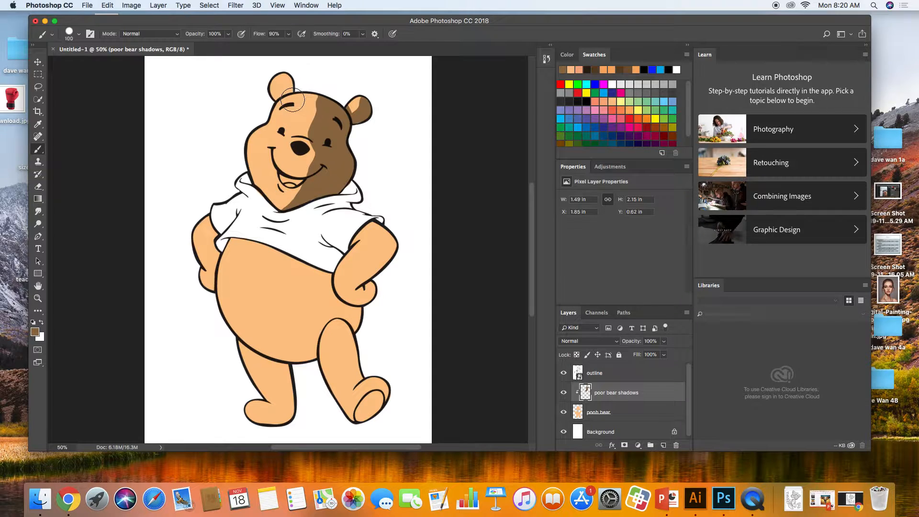
key("bracketleft")
key("bracketleft")
key("bracketleft")
key("bracketleft")
left_click_drag(290, 90, 279, 75)
Paint brown shadows along the outer side of the right arm and hand and the inner side of the left arm.
mouse_move(369, 228)
left_mouse_down()
mouse_move(391, 239)
mouse_move(393, 255)
mouse_move(379, 225)
mouse_move(369, 281)
left_mouse_up()
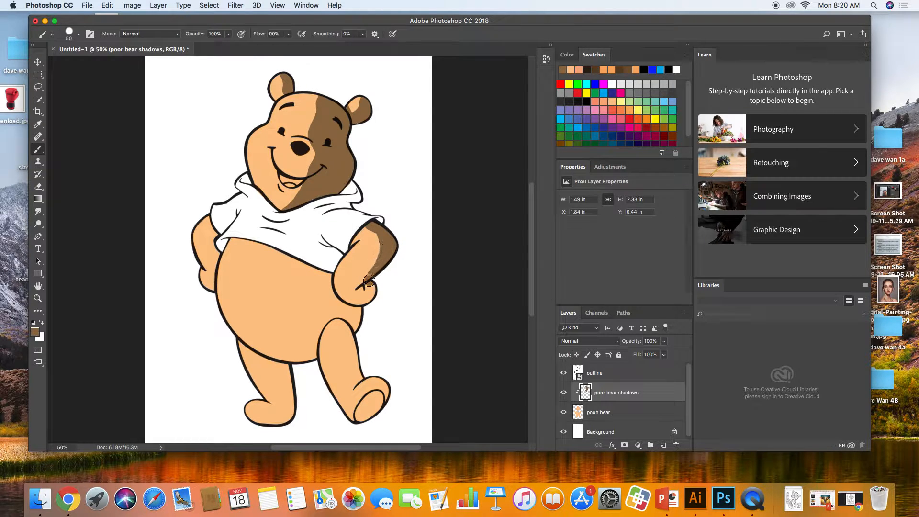
mouse_move(384, 230)
left_mouse_down()
mouse_move(357, 285)
mouse_move(372, 298)
mouse_move(363, 300)
left_mouse_up()
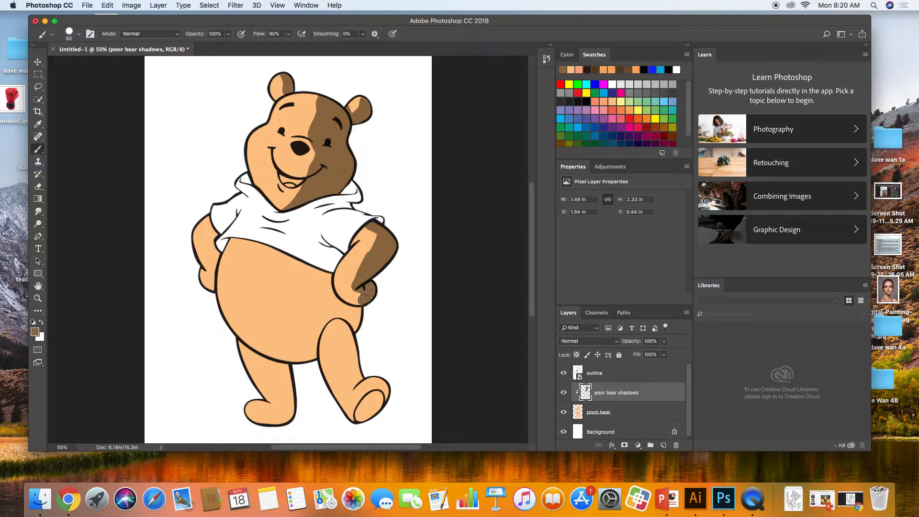
mouse_move(211, 243)
left_mouse_down()
mouse_move(213, 229)
mouse_move(206, 241)
mouse_move(217, 259)
mouse_move(213, 229)
mouse_move(214, 241)
left_mouse_up()
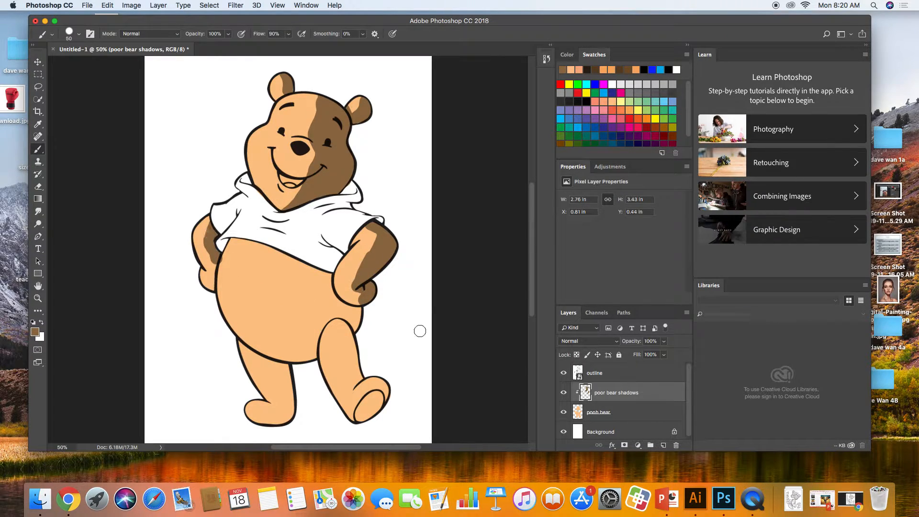
Sample the belly's orange and touch up the base colour of the left arm on the pooh bear layer.
left_click(596, 418)
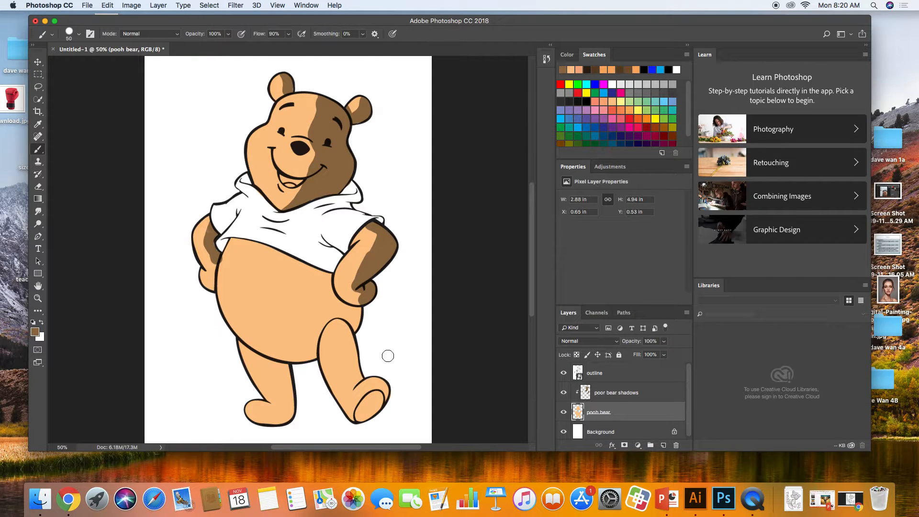
left_click(308, 302, "alt")
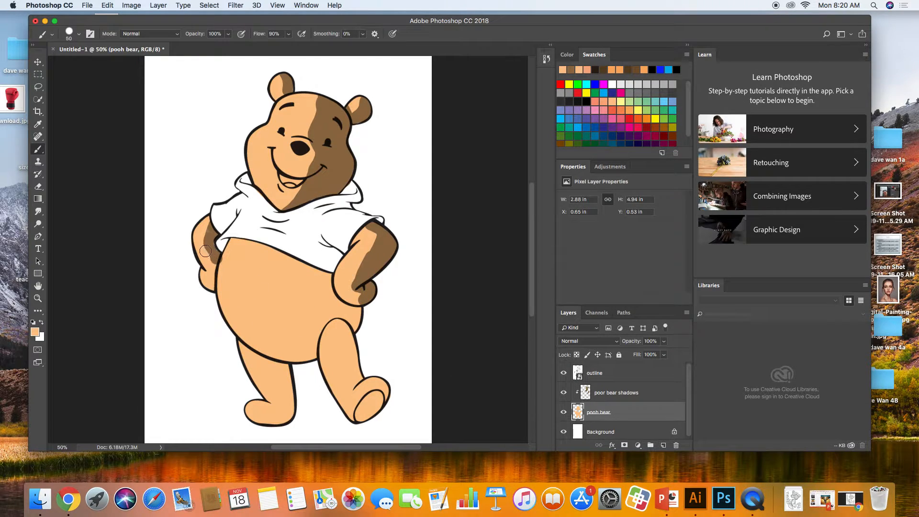
left_click_drag(205, 237, 206, 232)
Sample the brown shadow colour and shade the right side of the belly and right leg on the poor bear shadows layer with a larger brush.
left_click(597, 395)
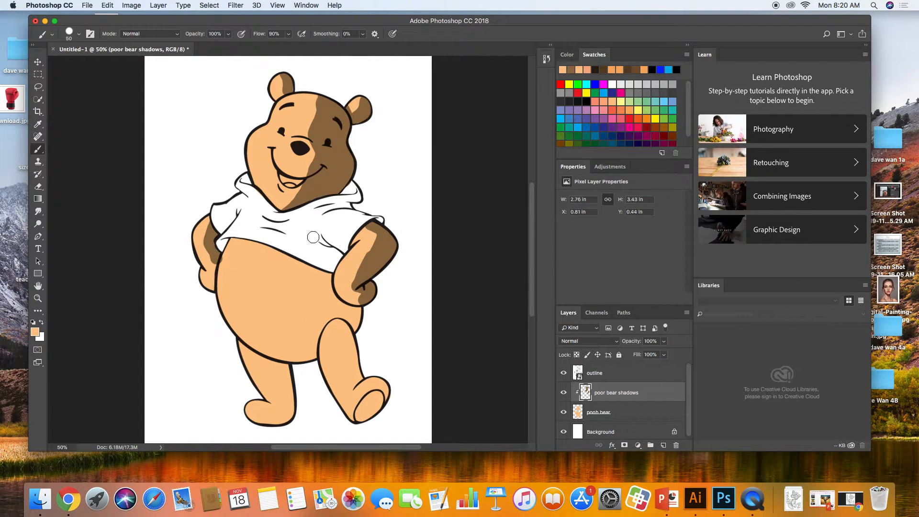
left_click(322, 206, "alt")
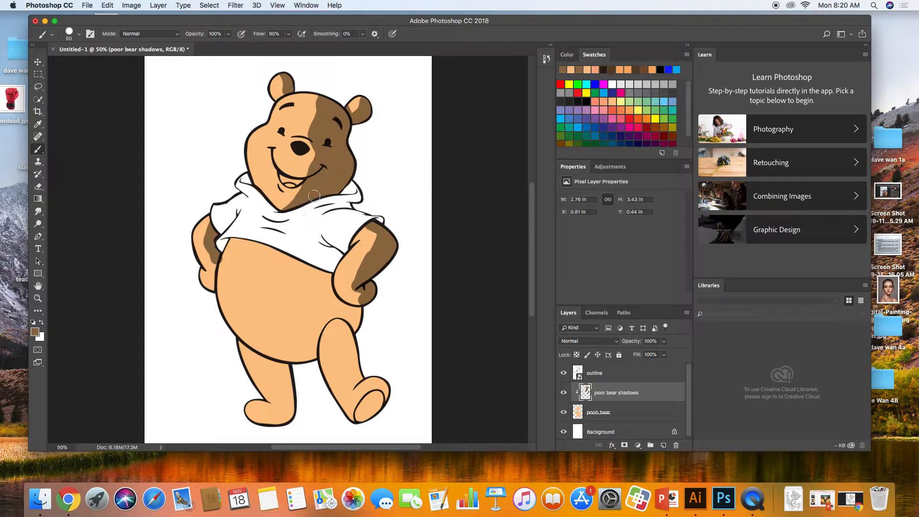
key("bracketright")
key("bracketright")
key("bracketright")
mouse_move(331, 280)
left_mouse_down()
mouse_move(353, 317)
mouse_move(349, 324)
mouse_move(356, 313)
mouse_move(334, 298)
mouse_move(314, 261)
mouse_move(321, 310)
mouse_move(305, 352)
mouse_move(324, 318)
mouse_move(320, 329)
mouse_move(334, 321)
mouse_move(359, 385)
mouse_move(373, 386)
mouse_move(384, 403)
mouse_move(367, 415)
mouse_move(387, 387)
mouse_move(362, 401)
left_mouse_up()
Shade the right side of the left leg and foot and the belly's lower edge with a 50 px brush.
key("bracketleft")
key("bracketleft")
key("bracketleft")
mouse_move(284, 368)
left_mouse_down()
mouse_move(293, 412)
mouse_move(274, 363)
mouse_move(284, 426)
left_mouse_up()
left_click_drag(286, 396, 278, 428)
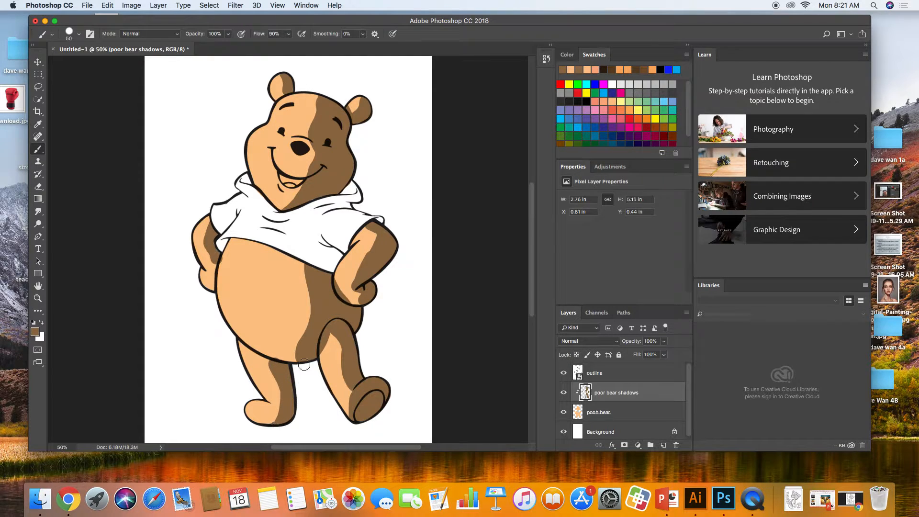
left_click_drag(288, 366, 302, 350)
Hide and show the poor bear shadows layer to compare the bear with and without shading.
left_click(563, 392)
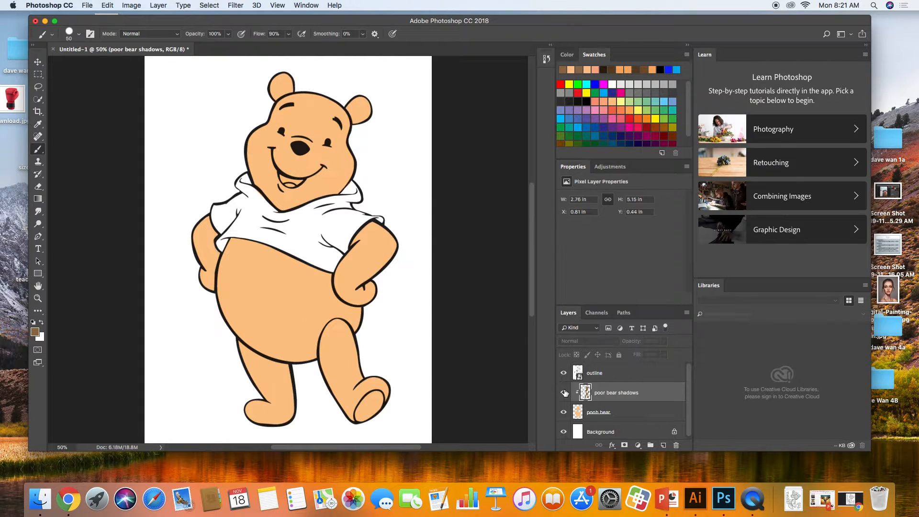
left_click(564, 392)
left_click(563, 392)
left_click(564, 392)
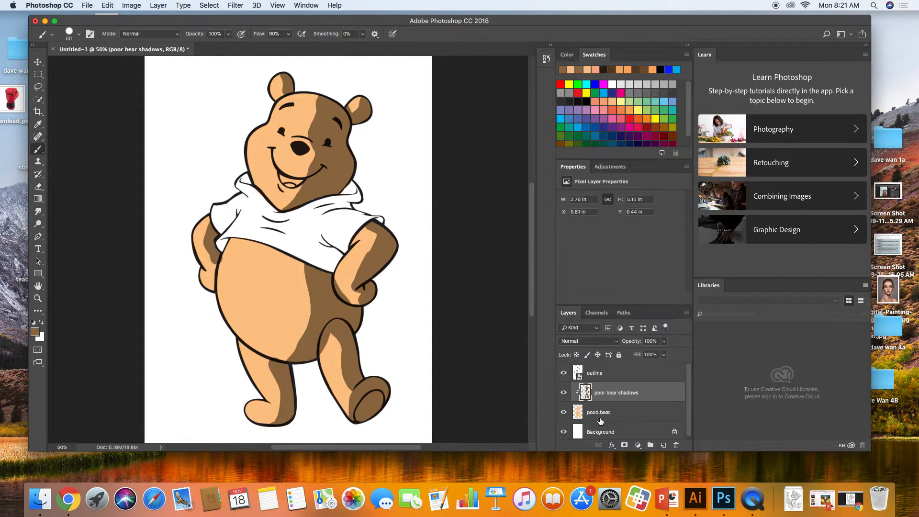
Add a layer above poor bear shadows, clip it to the pooh bear layer, and name it "shadows gradient".
left_click(663, 445)
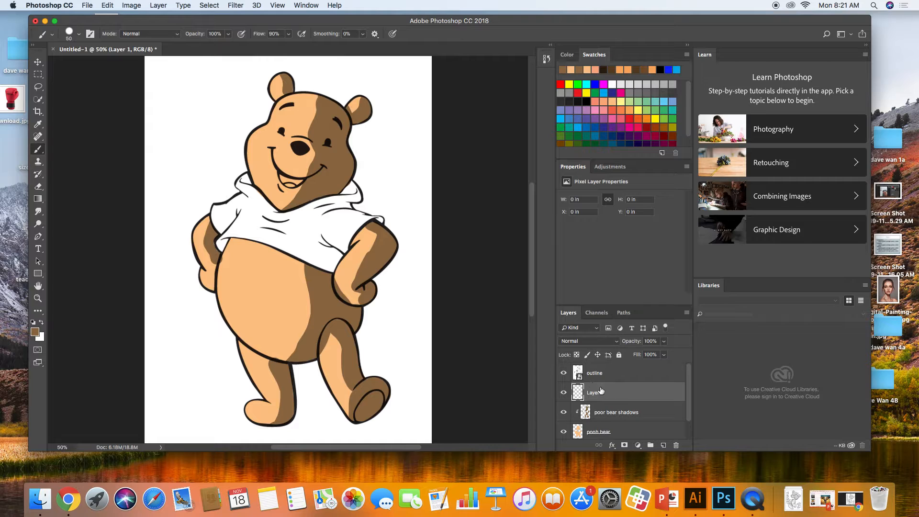
right_click(613, 394)
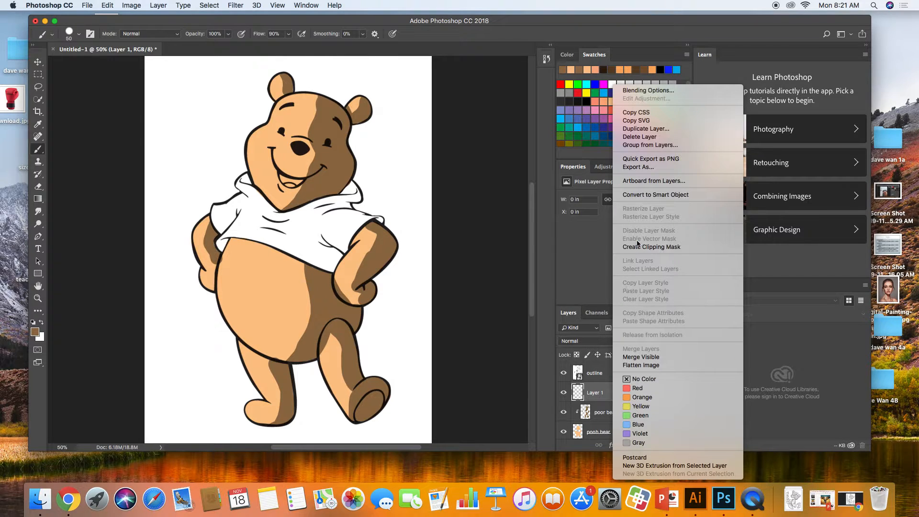
left_click(651, 246)
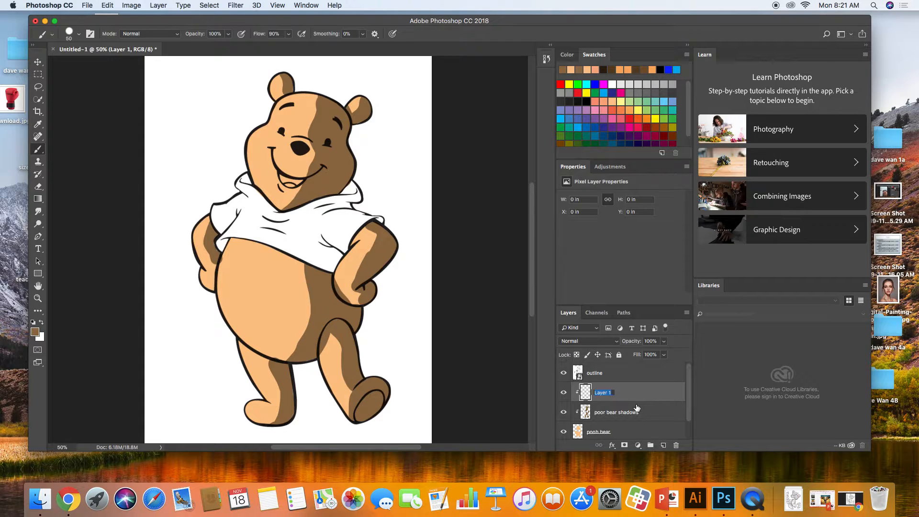
type("shadows gradient")
key("Return")
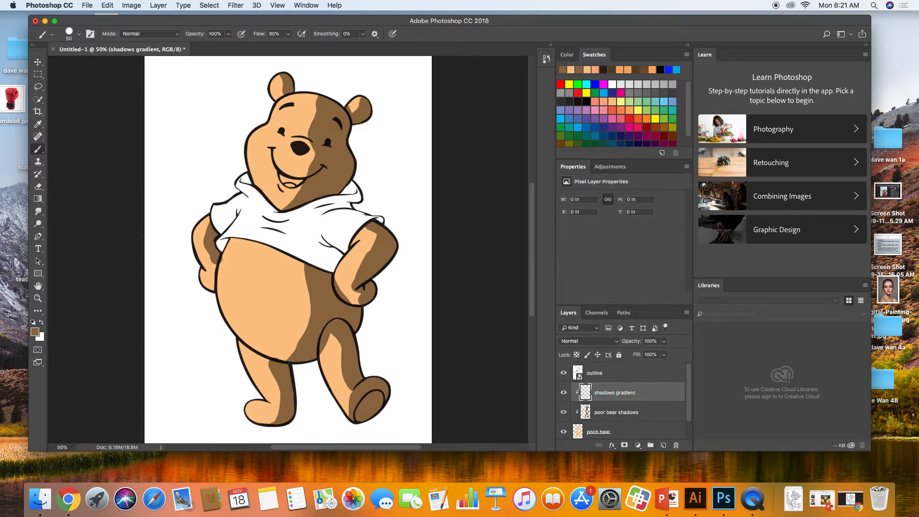
Toggle the visibility of the poor bear shadows layer to check the painted shadows, leaving it visible.
left_click(562, 414)
left_click(563, 414)
left_click(562, 414)
left_click(563, 415)
left_click(563, 415)
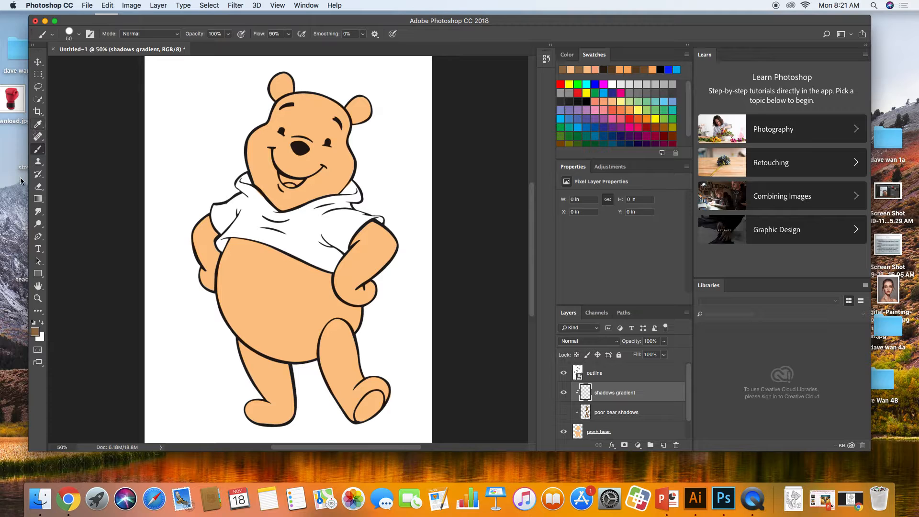
left_click(563, 414)
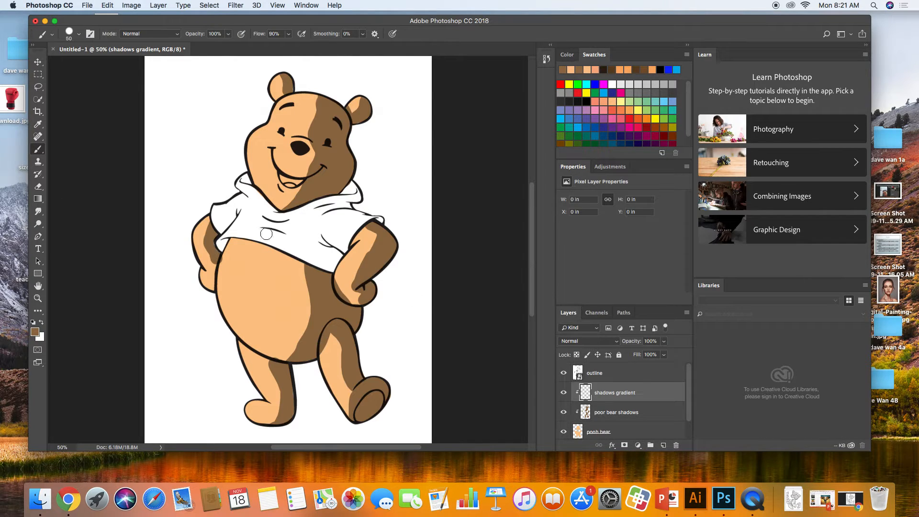
Set up a Gradient tool blend running from the bear's light orange fur colour to its brown shadow colour.
left_click(41, 201)
left_click(42, 202)
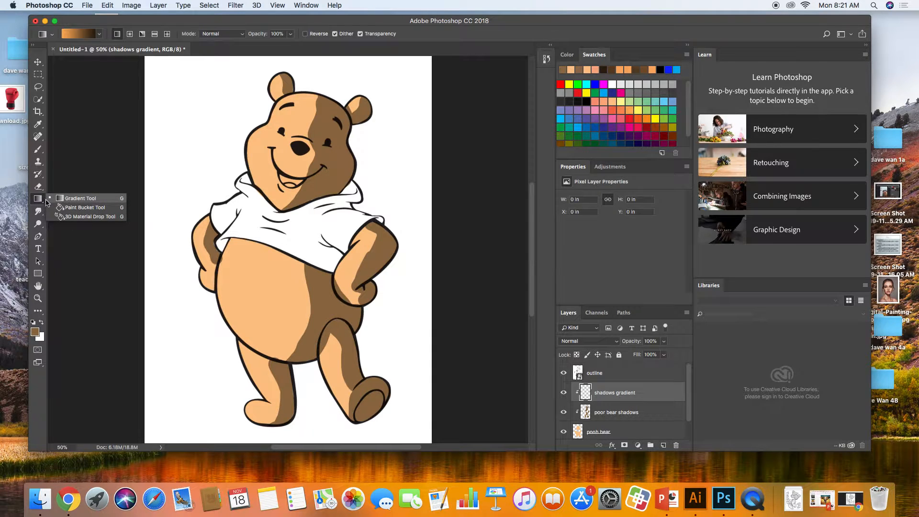
left_click(65, 199)
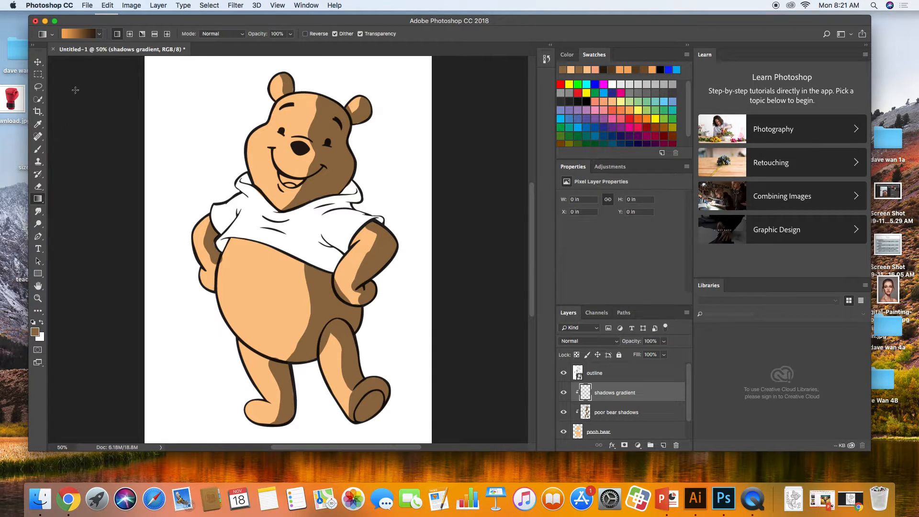
left_click(95, 36)
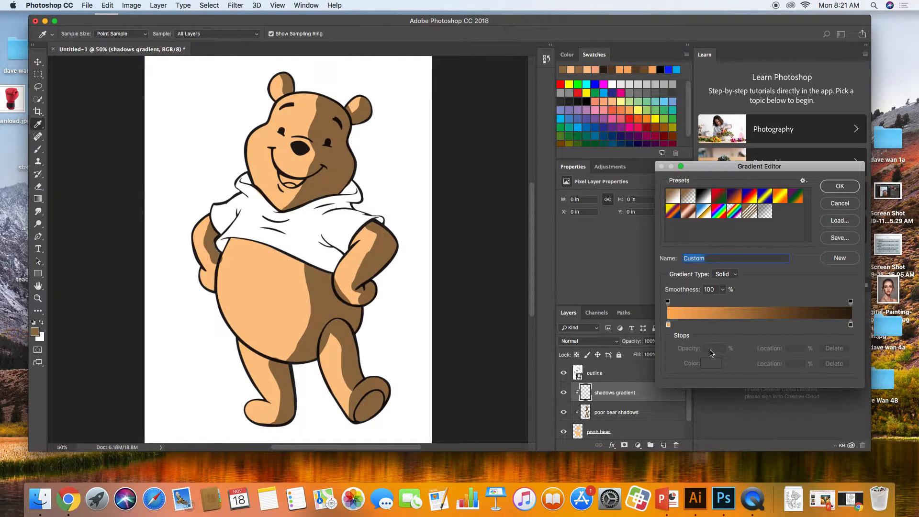
left_click(668, 325)
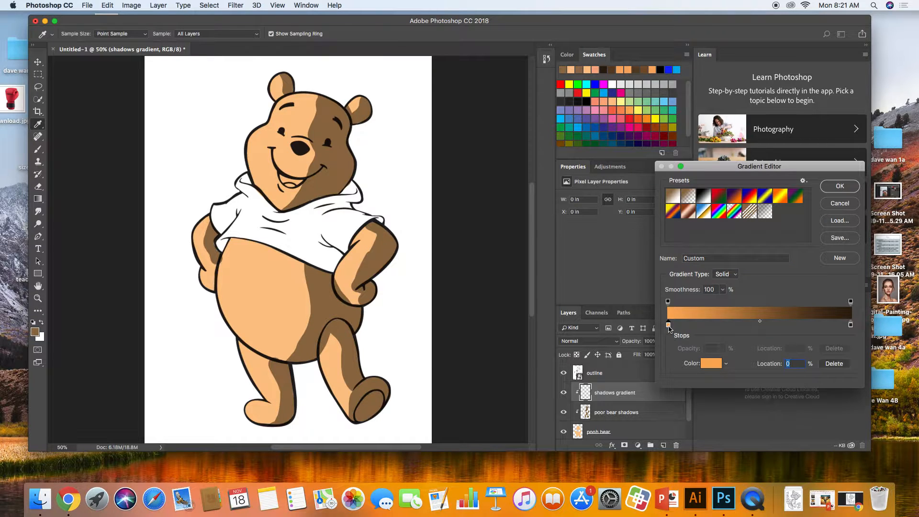
left_click(254, 284)
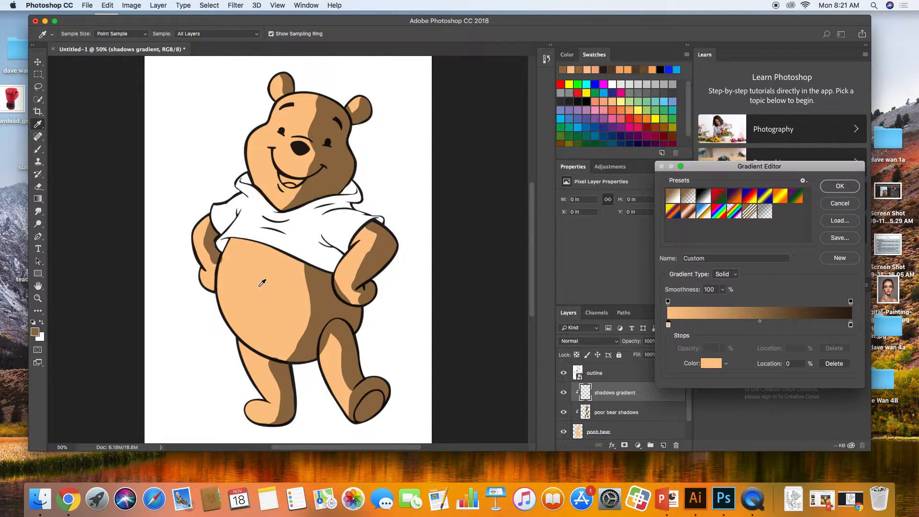
left_click(850, 326)
left_click(381, 257)
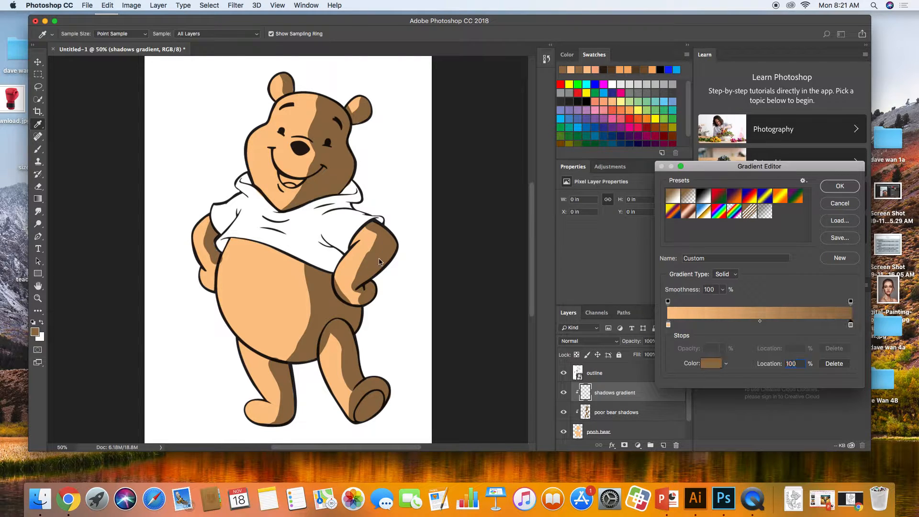
left_click(839, 186)
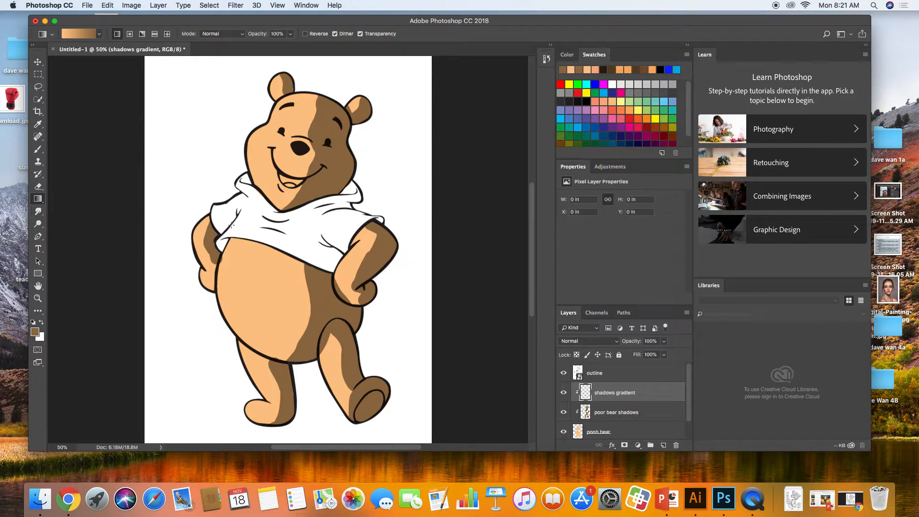
Try horizontal gradients of different lengths across the bear on the shadows gradient layer, undoing each attempt.
left_click_drag(170, 245, 336, 243)
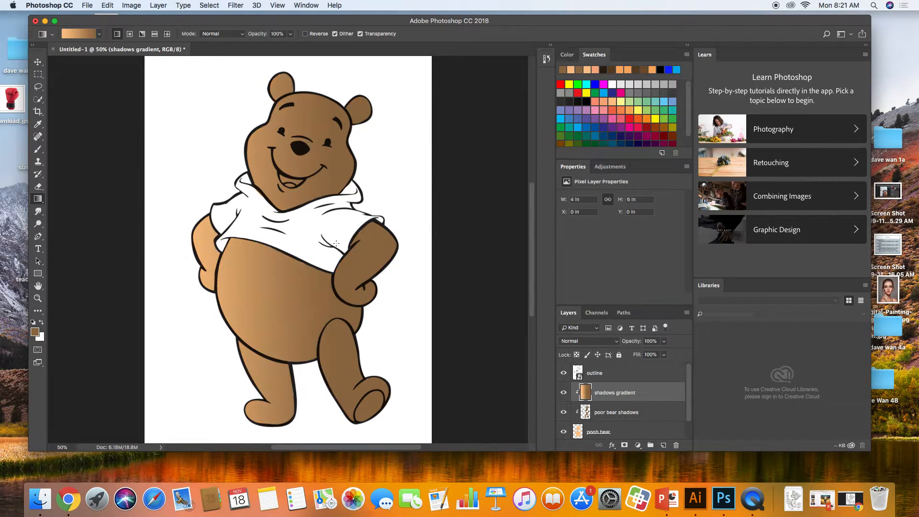
key("super+z")
left_click_drag(266, 254, 360, 252)
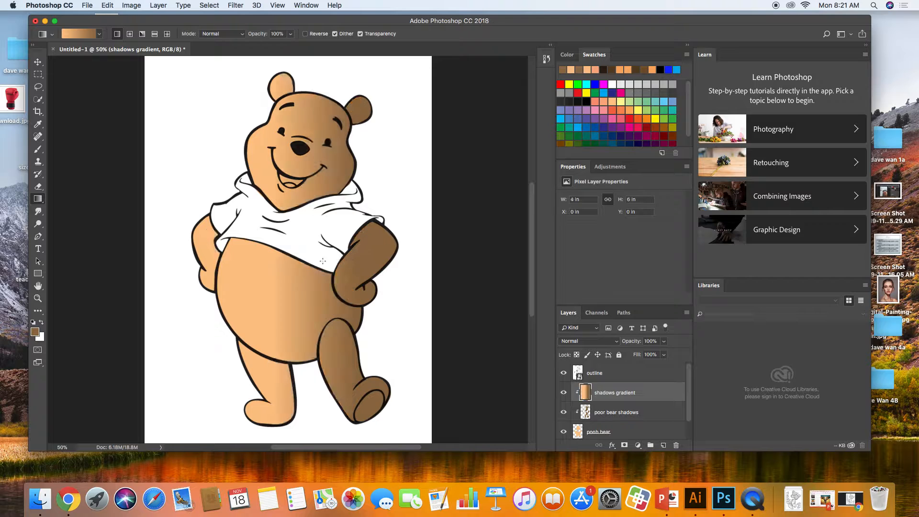
key("super+z")
left_click_drag(254, 248, 411, 259)
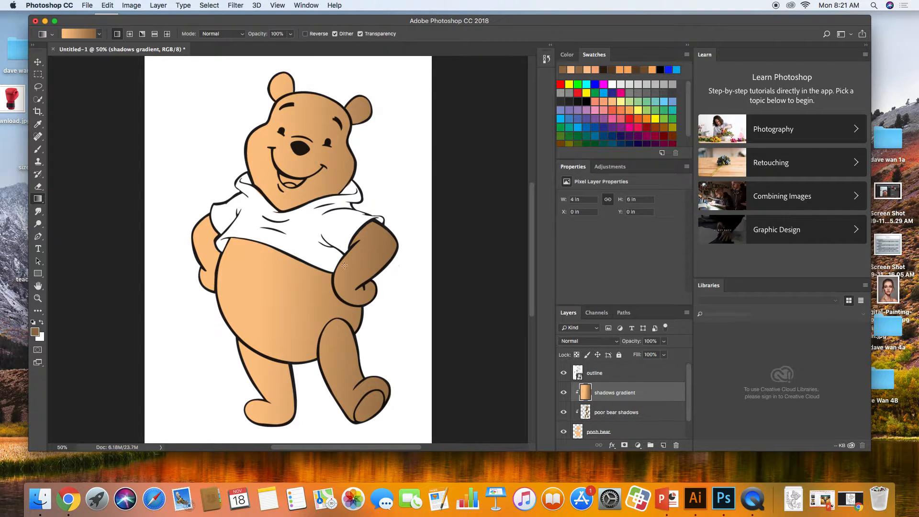
key("super+z")
key("super+z")
key("super+z")
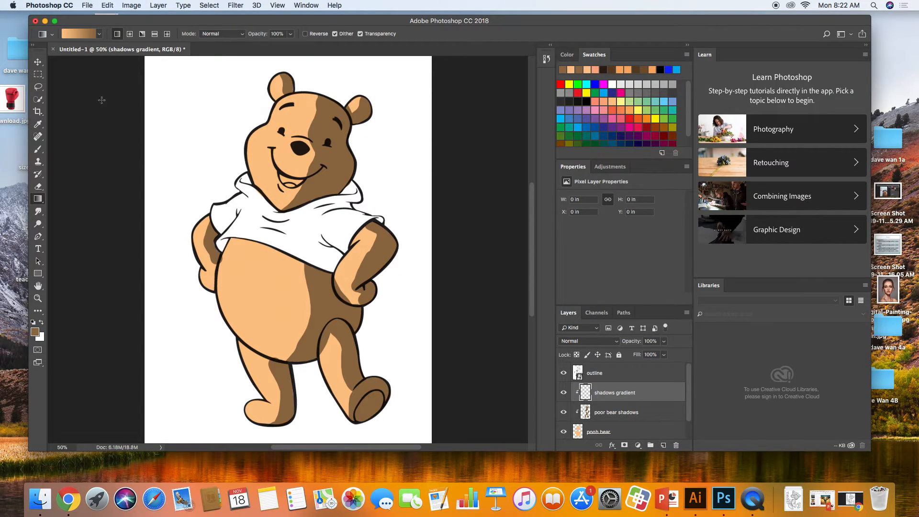
key("super+z")
key("super+z")
key("super+z")
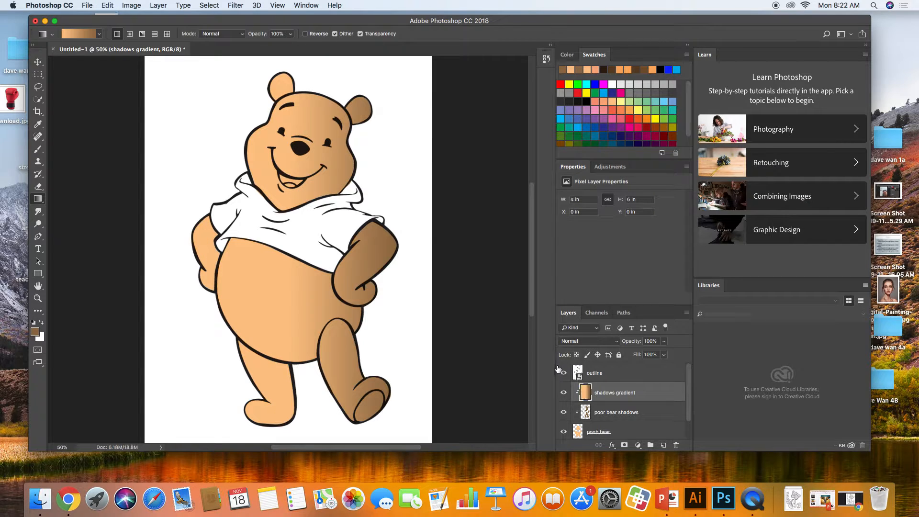
key("super+z")
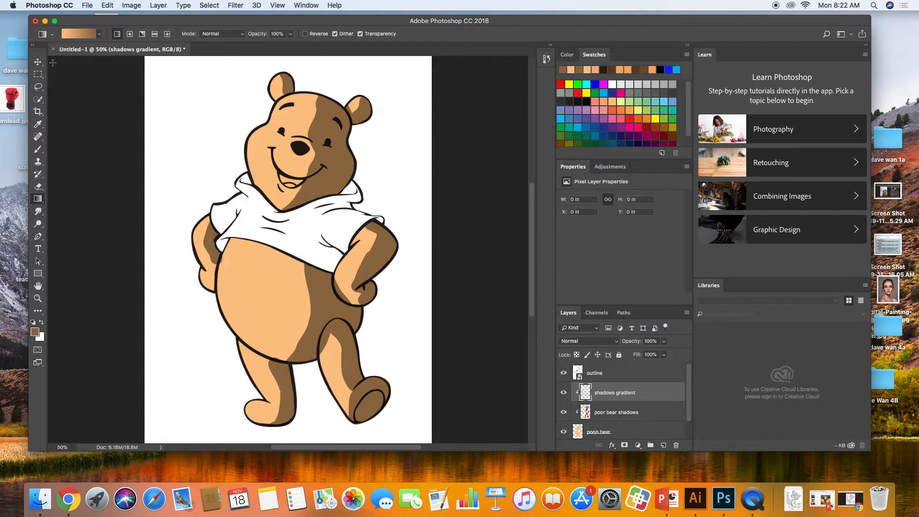
Change the gradient's end colour stop to a very dark brown, keeping the light orange start.
left_click(99, 34)
left_click(93, 36)
double_click(850, 325)
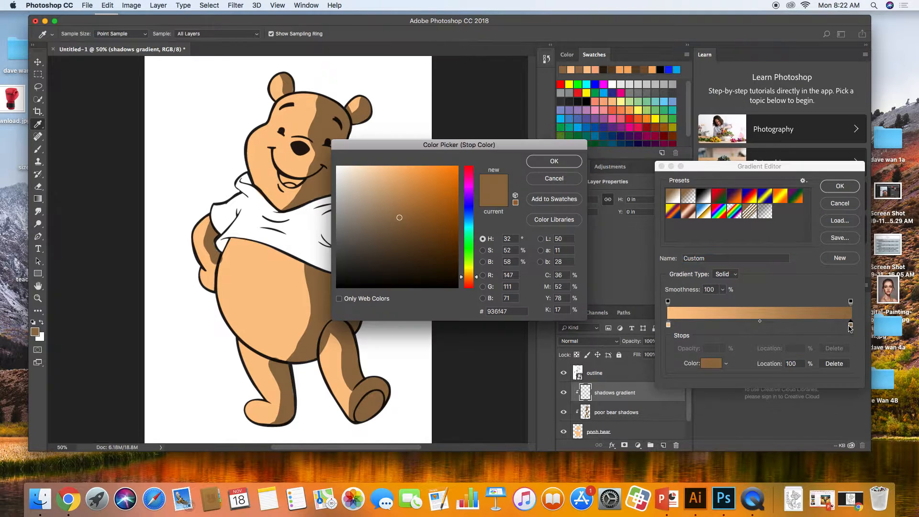
left_click(401, 252)
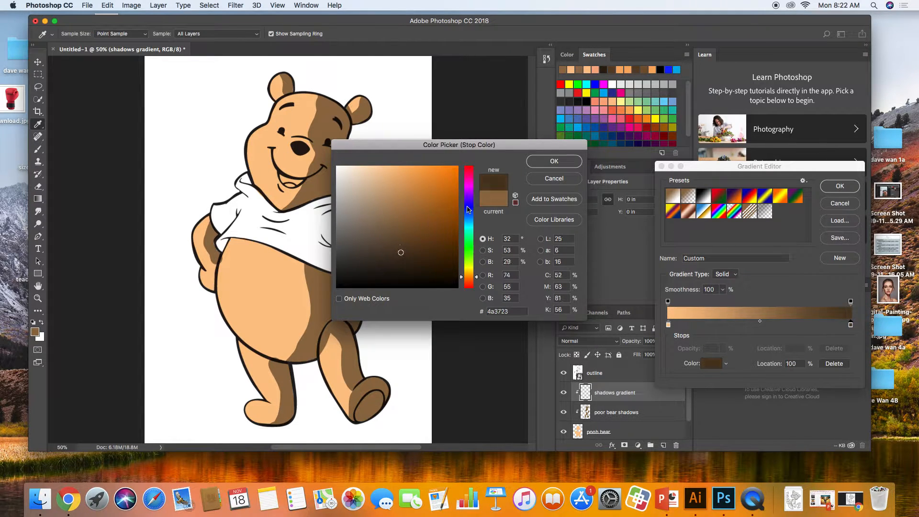
left_click(401, 266)
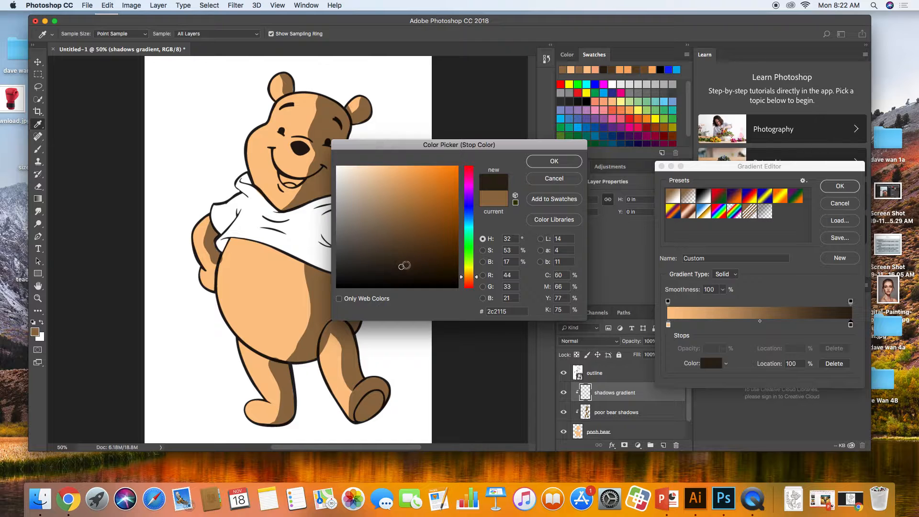
left_click(404, 263)
left_click(538, 167)
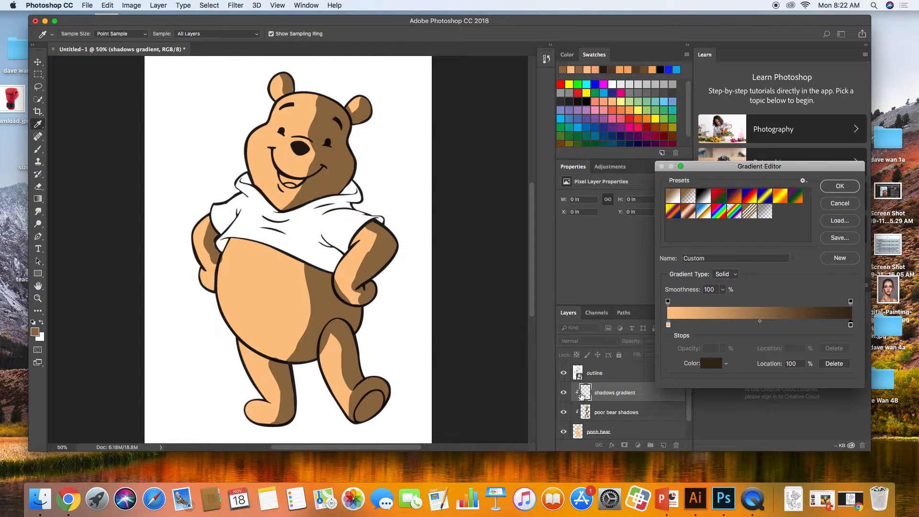
left_click(837, 186)
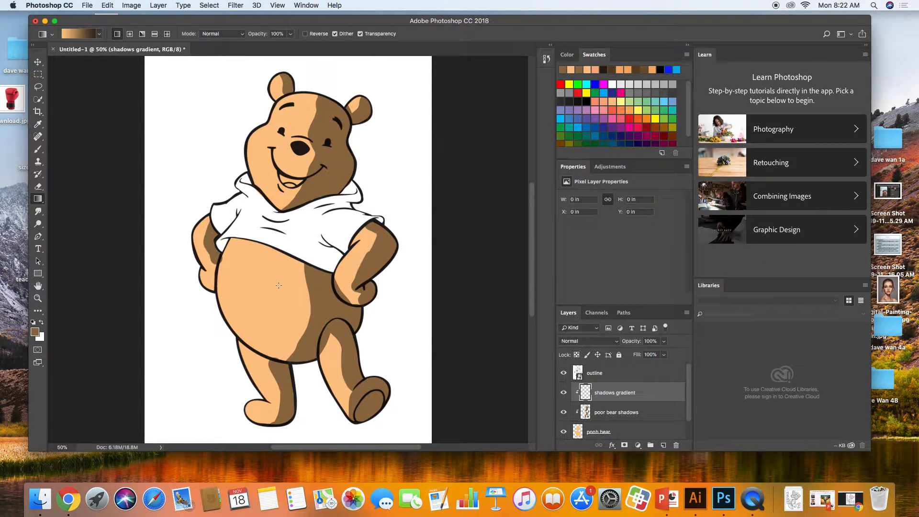
Fill the shadows gradient layer with a horizontal gradient from light orange at the belly's left to dark brown at the right arm.
left_click_drag(201, 262, 329, 260)
key("super+z")
left_click_drag(256, 274, 386, 275)
left_click_drag(242, 276, 348, 275)
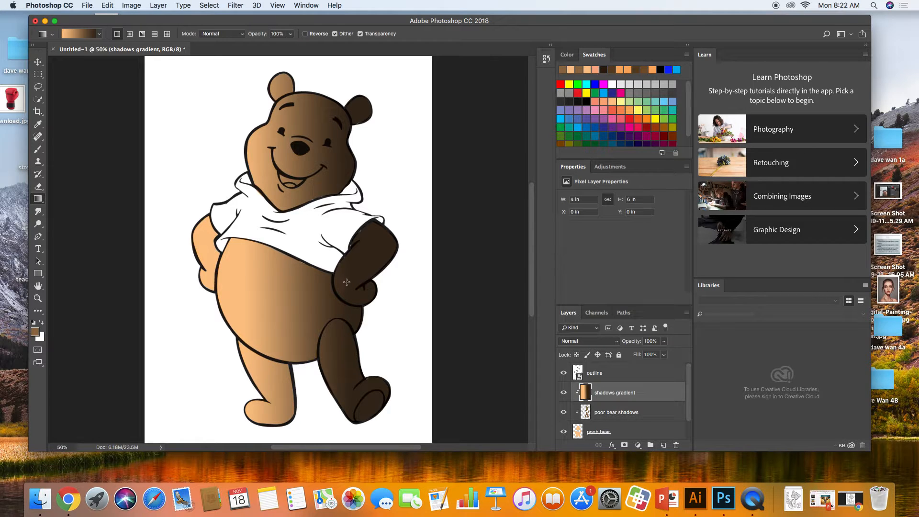
Activate the Brush tool, check the visibility of both shadow layers, and leave only the shadows gradient layer hidden.
left_click(612, 432)
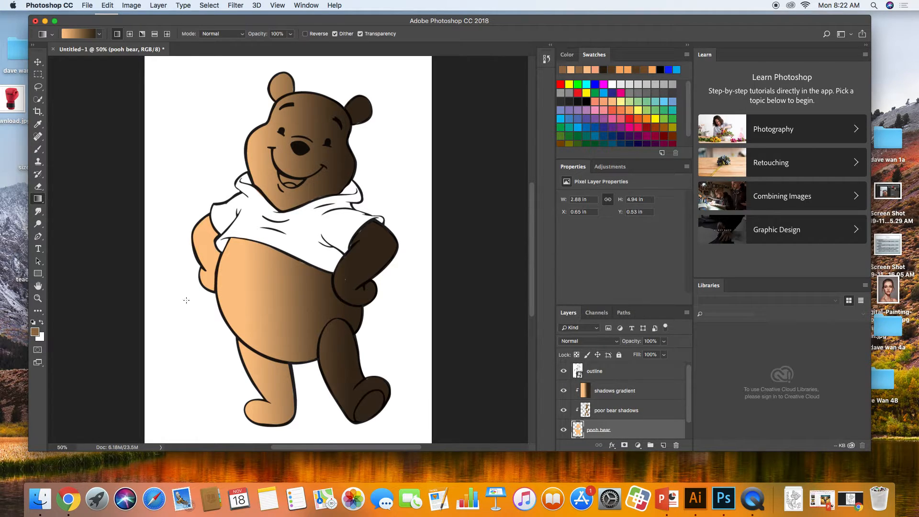
left_click(38, 149)
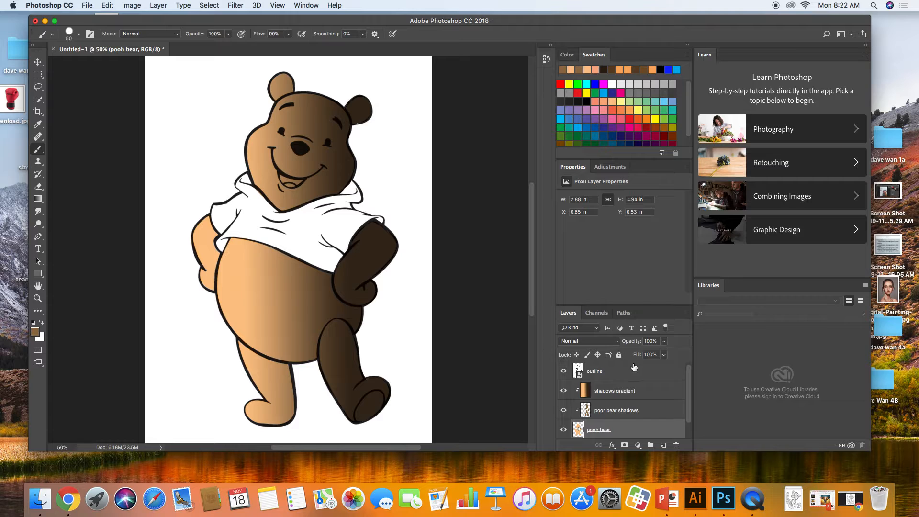
left_click(603, 390)
left_click(599, 410)
left_click(561, 410)
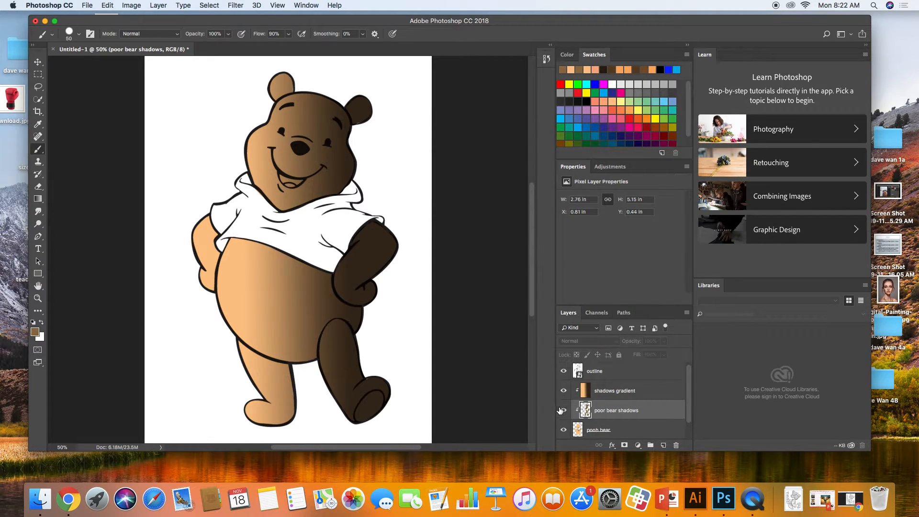
left_click(562, 410)
left_click(563, 390)
left_click(563, 391)
left_click(562, 390)
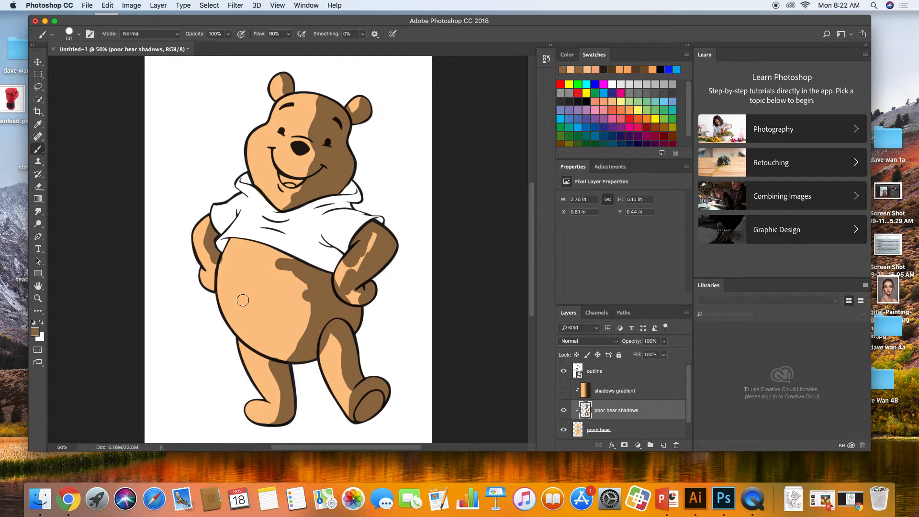
On the pooh bear layer, sample the light orange fur and paint over the stray brown strokes outside the shadows.
left_click(623, 430)
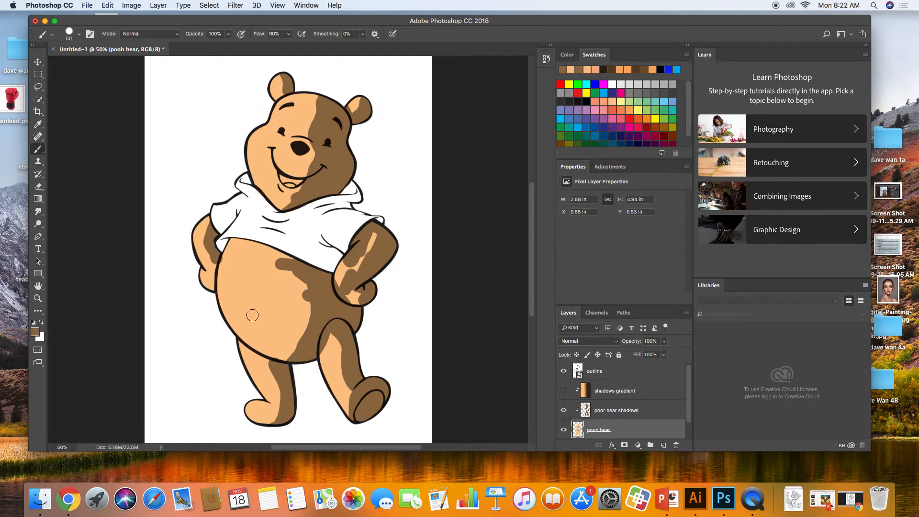
left_click(277, 295, "alt")
mouse_move(309, 307)
left_mouse_down()
mouse_move(269, 262)
mouse_move(296, 264)
mouse_move(311, 309)
mouse_move(343, 294)
mouse_move(371, 236)
mouse_move(347, 262)
mouse_move(342, 293)
mouse_move(338, 285)
mouse_move(351, 297)
mouse_move(357, 271)
mouse_move(344, 308)
left_mouse_up()
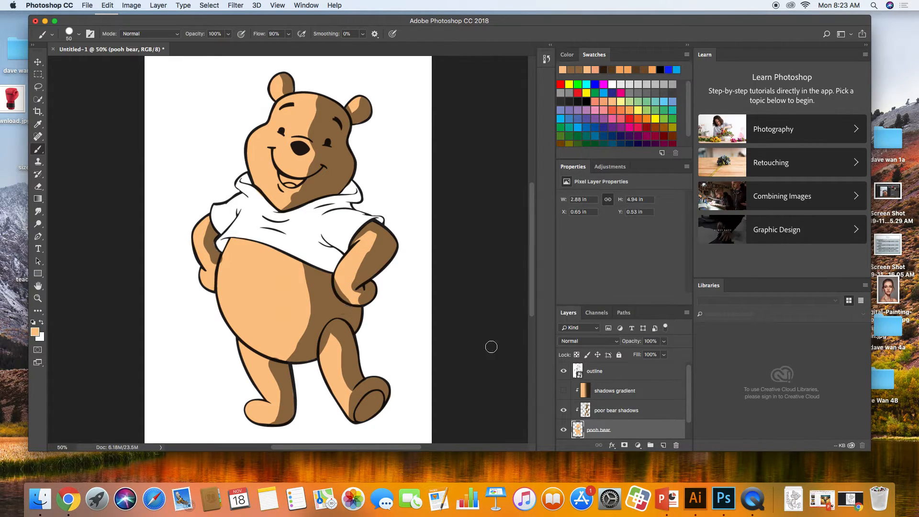
Show the shadows gradient layer briefly, and hide both it and the poor bear shadows layer.
left_click(563, 391)
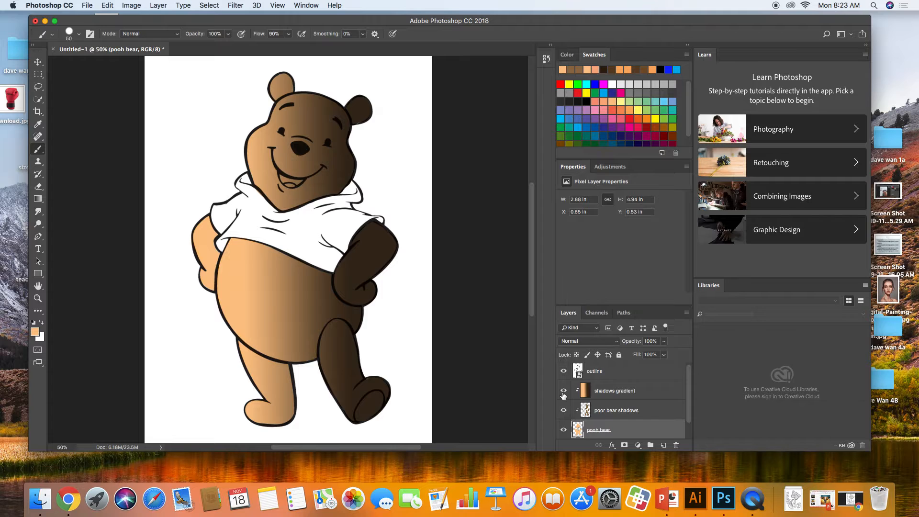
left_click(612, 391)
left_click(564, 390)
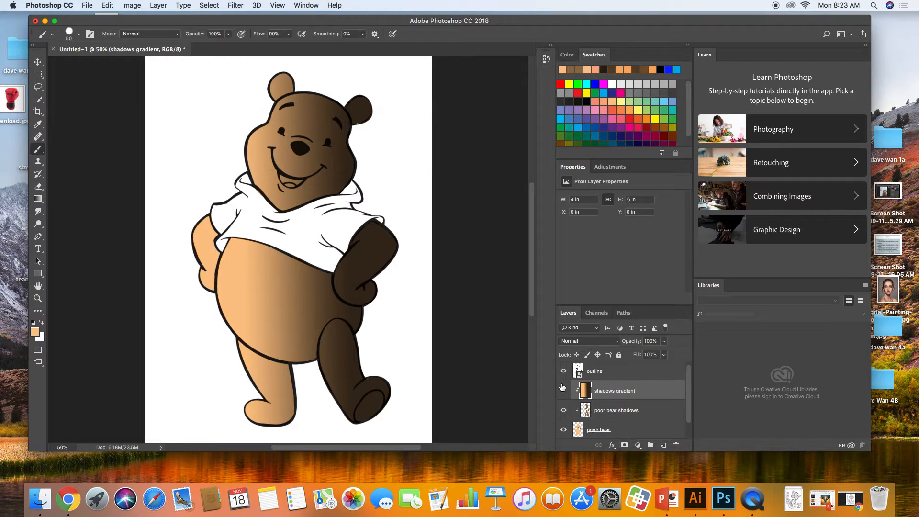
left_click(564, 410)
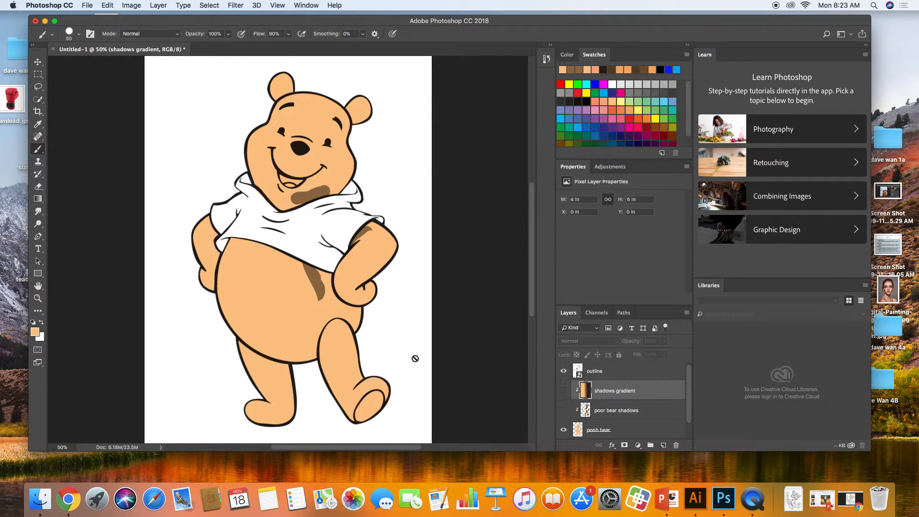
Paint light orange over the leftover brown strokes on the belly, arm and chin of the pooh bear layer.
left_click(607, 412)
left_click(607, 429)
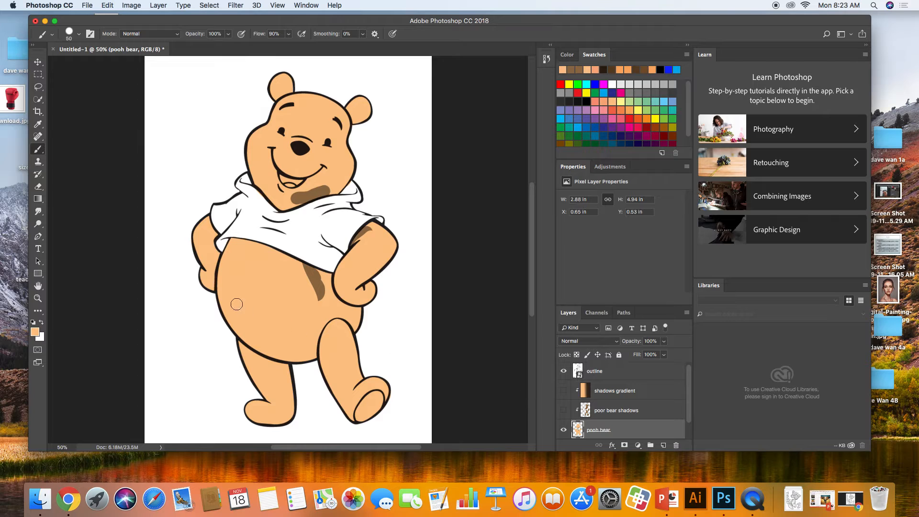
mouse_move(320, 303)
left_mouse_down()
mouse_move(312, 286)
mouse_move(325, 293)
mouse_move(299, 270)
mouse_move(317, 280)
mouse_move(301, 268)
mouse_move(318, 277)
mouse_move(355, 270)
mouse_move(364, 250)
mouse_move(353, 255)
mouse_move(357, 228)
left_mouse_up()
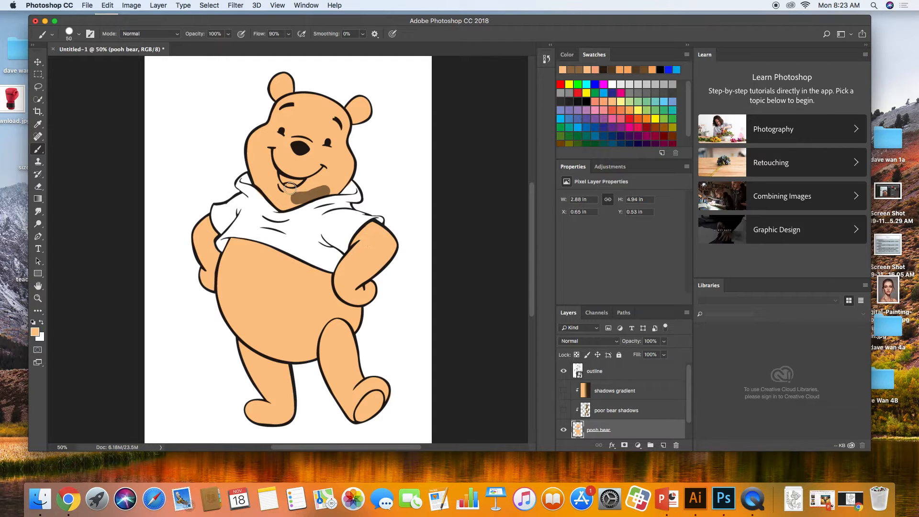
mouse_move(315, 187)
left_mouse_down()
mouse_move(330, 186)
mouse_move(295, 201)
mouse_move(342, 195)
left_mouse_up()
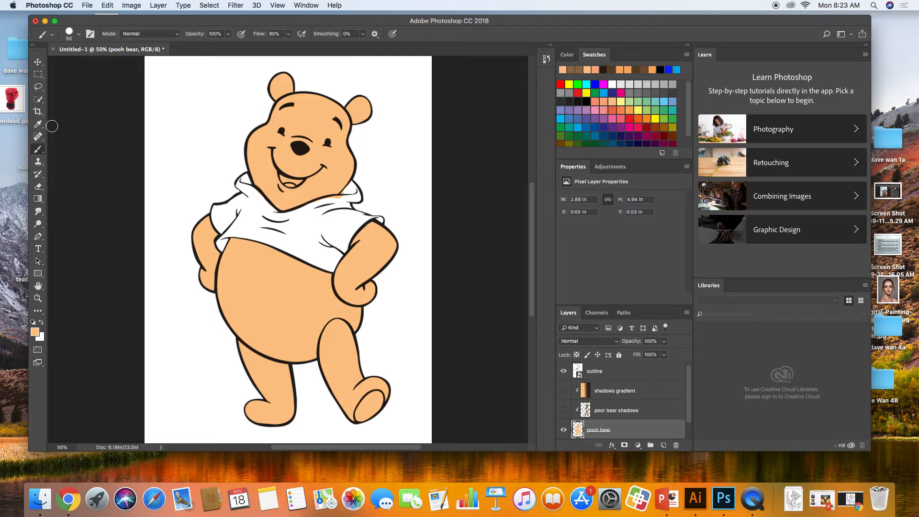
Set the brush to Soft Round at 50 px with 28% opacity and a dark brown recent colour.
left_click(71, 36)
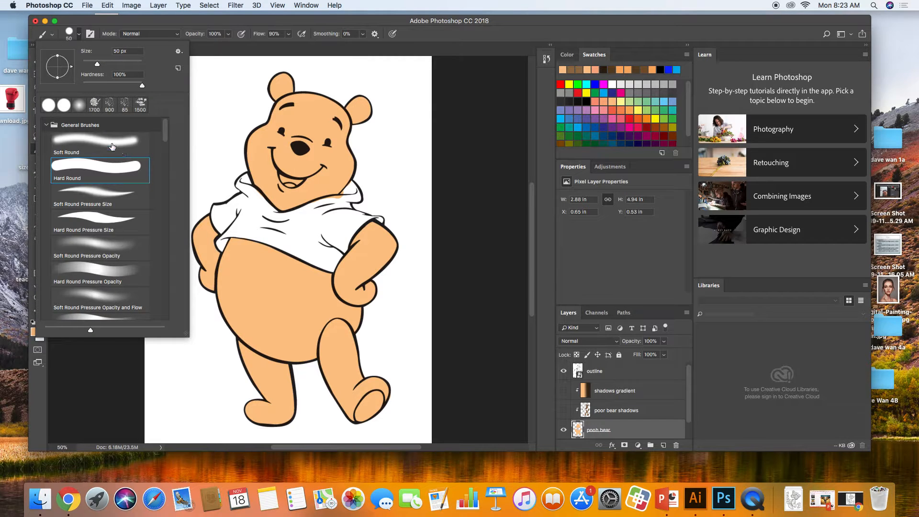
left_click(112, 146)
left_click(197, 63)
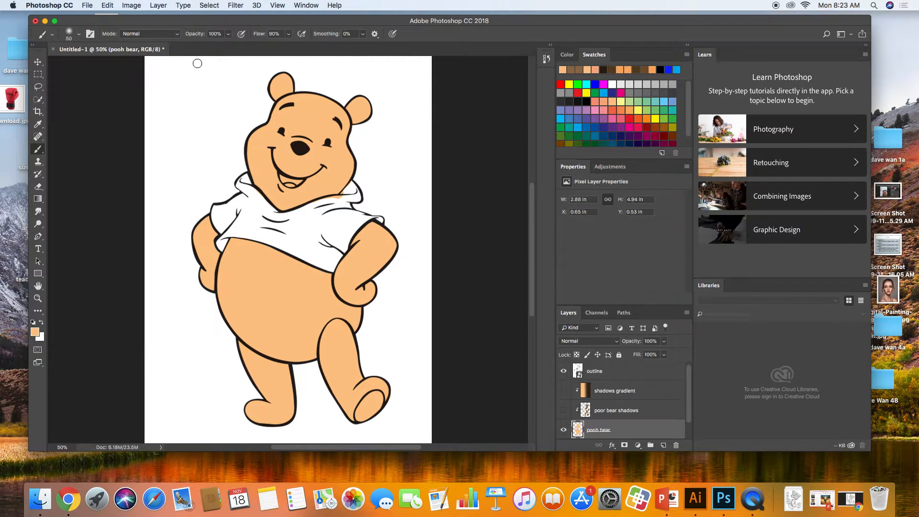
left_click(228, 35)
left_click(191, 25)
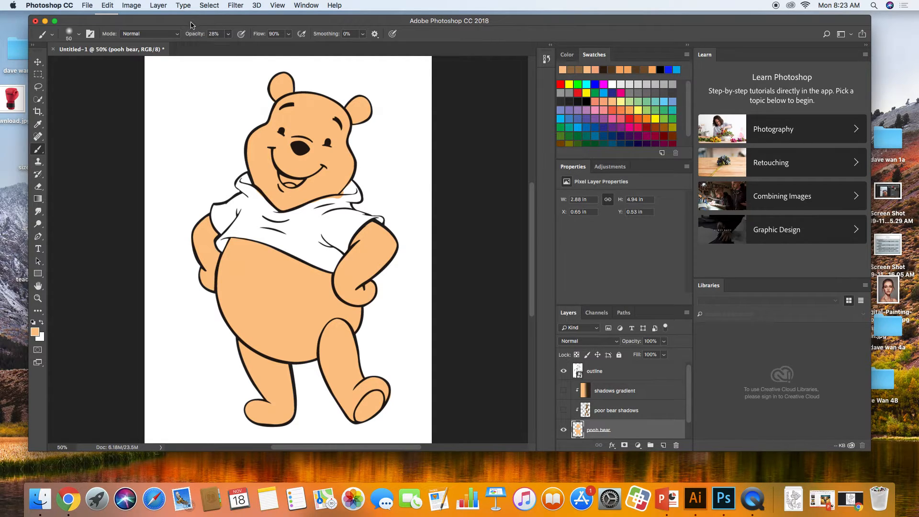
left_click(610, 69)
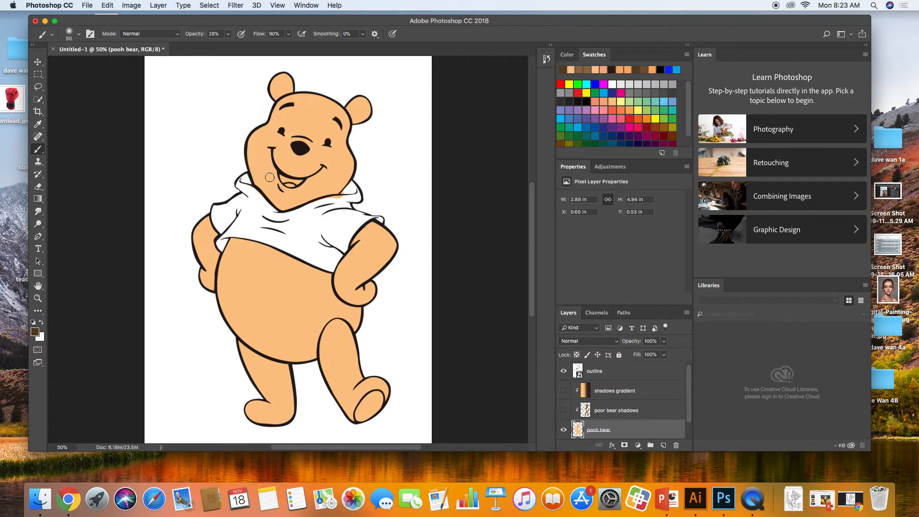
Enlarge the brush to 80 px, try a dark brown shading stroke on the bear's right-hand ear, and undo it.
key("bracketright")
key("bracketright")
left_click_drag(370, 115, 370, 105)
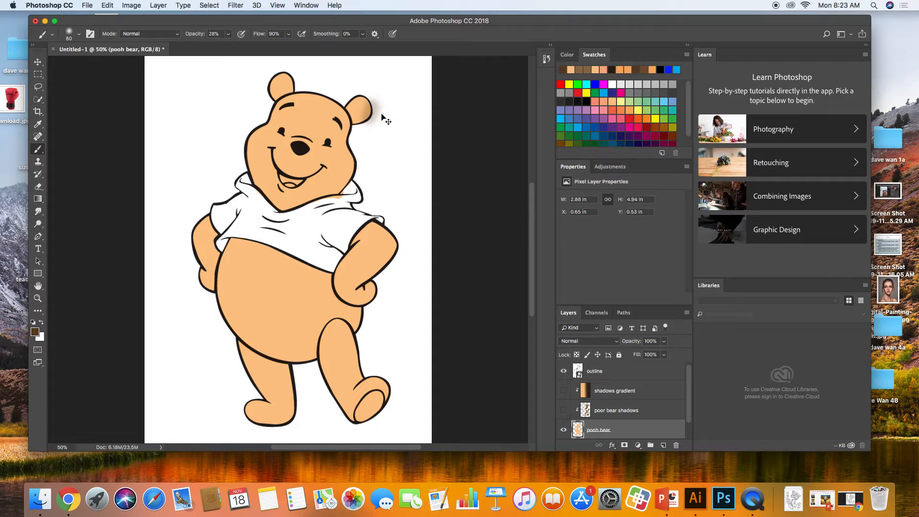
key("super+z")
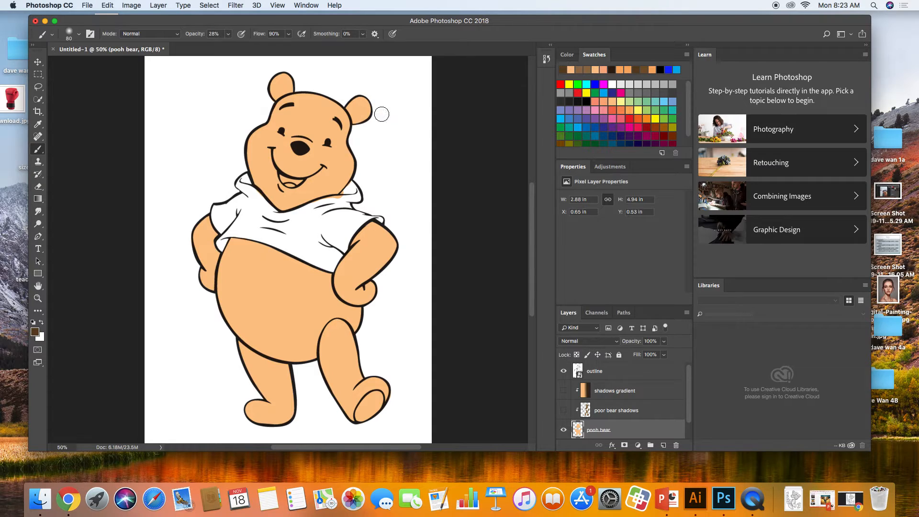
Add a clipped layer directly above pooh bear, shade the ears and face softly in dark brown, and reduce the brush to 50 px.
left_click(663, 445)
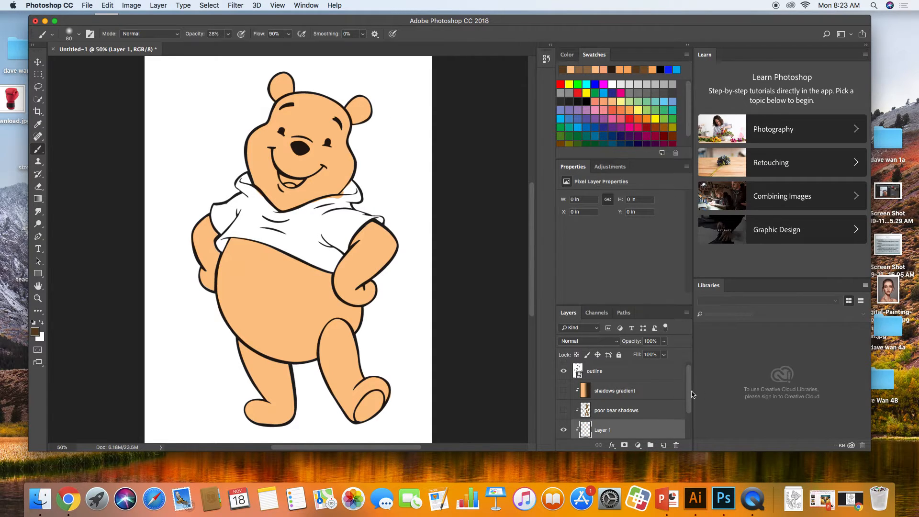
scroll(689, 406, "down", 2)
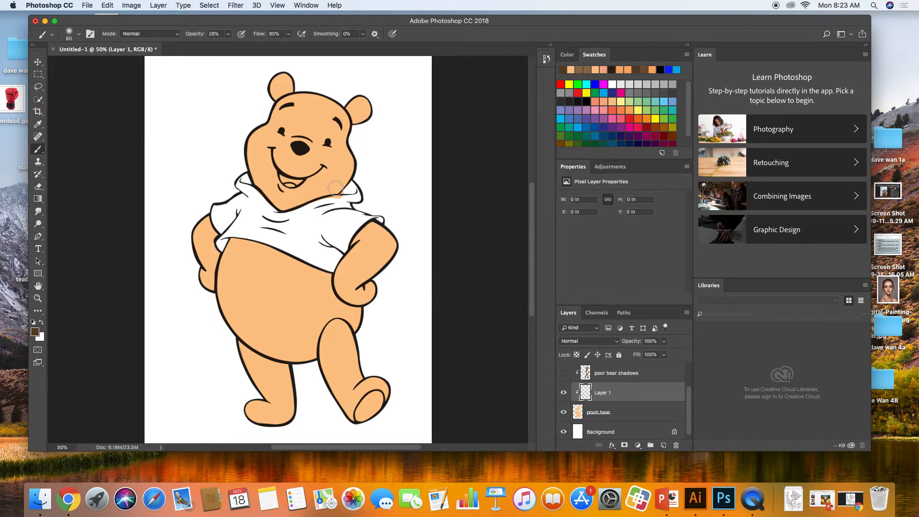
mouse_move(378, 100)
left_mouse_down()
mouse_move(365, 123)
mouse_move(373, 105)
mouse_move(351, 125)
mouse_move(371, 101)
mouse_move(339, 128)
mouse_move(335, 108)
mouse_move(347, 140)
mouse_move(332, 103)
mouse_move(338, 148)
mouse_move(327, 95)
mouse_move(347, 125)
mouse_move(328, 116)
mouse_move(325, 137)
mouse_move(331, 102)
mouse_move(340, 158)
mouse_move(352, 152)
mouse_move(330, 136)
mouse_move(345, 165)
mouse_move(325, 169)
mouse_move(328, 153)
mouse_move(318, 172)
mouse_move(302, 171)
mouse_move(329, 103)
mouse_move(329, 116)
mouse_move(319, 98)
mouse_move(331, 109)
mouse_move(276, 84)
mouse_move(286, 72)
mouse_move(291, 96)
mouse_move(275, 67)
mouse_move(290, 90)
mouse_move(308, 90)
mouse_move(348, 157)
mouse_move(321, 204)
mouse_move(319, 188)
mouse_move(309, 197)
mouse_move(311, 171)
mouse_move(294, 211)
mouse_move(335, 162)
mouse_move(328, 191)
mouse_move(349, 186)
mouse_move(328, 198)
mouse_move(349, 164)
mouse_move(328, 145)
mouse_move(327, 163)
mouse_move(307, 123)
left_mouse_up()
key("bracketleft")
key("bracketleft")
key("bracketleft")
Choose the Soft Round Pressure Opacity and Flow brush and paint more shading on the forehead.
left_click(71, 36)
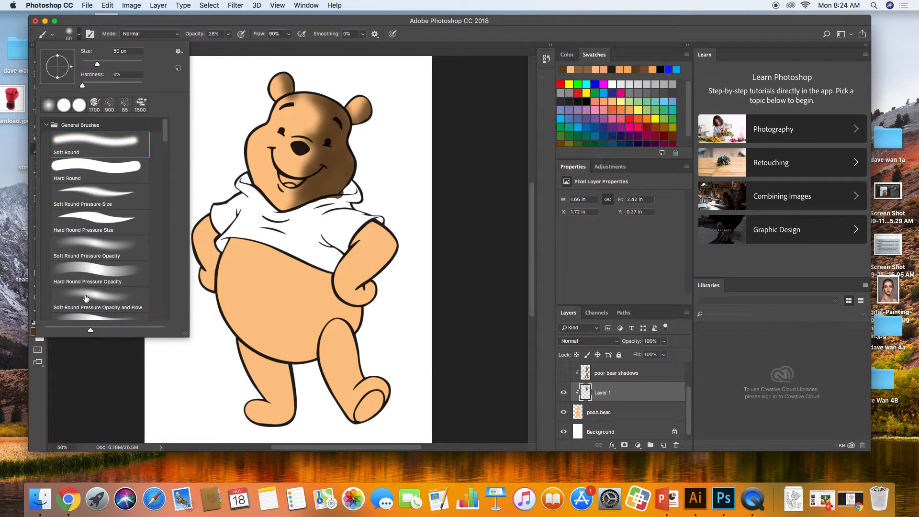
left_click(87, 297)
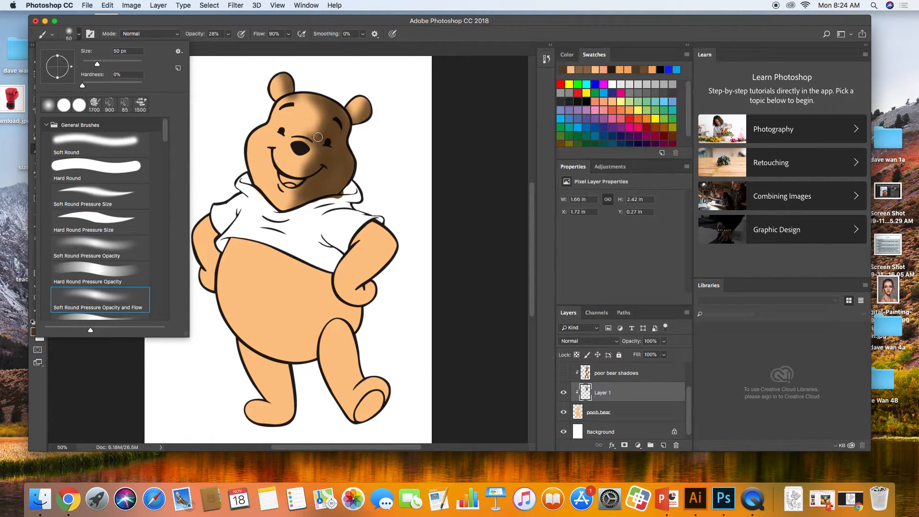
left_click(318, 137)
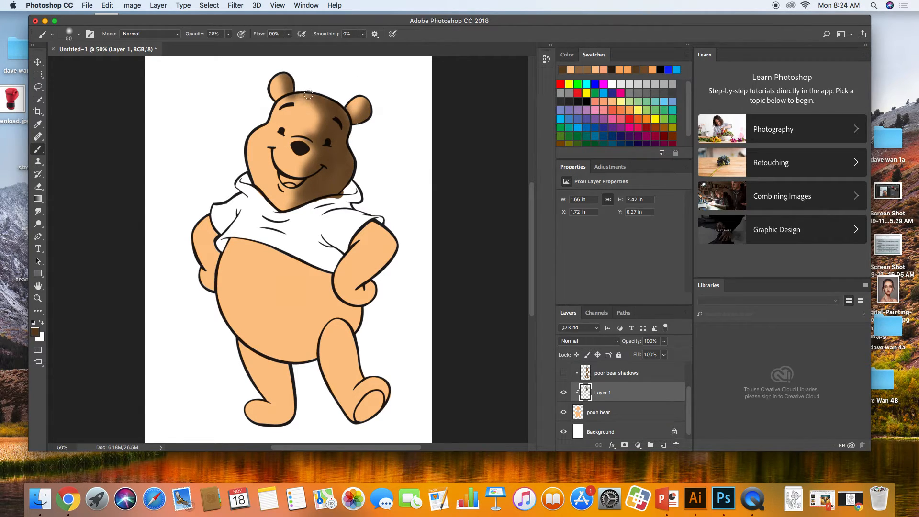
left_click_drag(313, 109, 323, 118)
Enlarge the brush to 90 px and shade both arms and the left edge of the belly in dark brown.
key("bracketright")
key("bracketright")
key("bracketright")
key("bracketright")
mouse_move(378, 225)
left_mouse_down()
mouse_move(398, 252)
mouse_move(371, 219)
mouse_move(389, 276)
mouse_move(396, 255)
mouse_move(391, 271)
mouse_move(381, 227)
mouse_move(392, 250)
mouse_move(359, 222)
mouse_move(385, 276)
mouse_move(355, 282)
mouse_move(362, 287)
mouse_move(386, 246)
mouse_move(402, 269)
mouse_move(401, 291)
mouse_move(377, 289)
mouse_move(395, 248)
mouse_move(361, 279)
mouse_move(385, 258)
mouse_move(410, 309)
left_mouse_up()
mouse_move(212, 261)
left_mouse_down()
mouse_move(222, 223)
mouse_move(218, 263)
mouse_move(215, 227)
mouse_move(228, 207)
mouse_move(240, 226)
mouse_move(215, 280)
mouse_move(219, 242)
mouse_move(218, 301)
left_mouse_up()
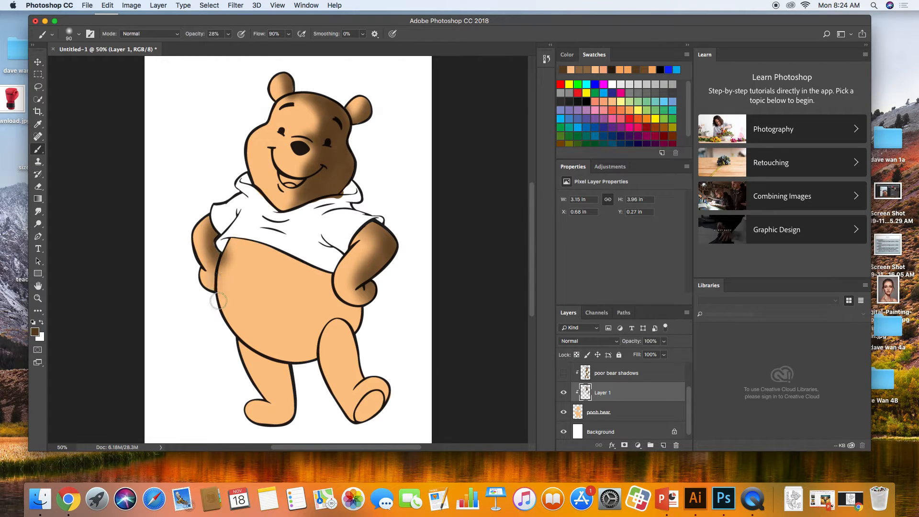
Enlarge the brush to 150 px and paint soft dark brown shading over the belly and legs.
key("bracketright")
key("bracketright")
key("bracketright")
mouse_move(302, 285)
left_mouse_down()
mouse_move(319, 271)
mouse_move(332, 327)
mouse_move(341, 314)
mouse_move(330, 301)
mouse_move(355, 313)
mouse_move(331, 316)
mouse_move(322, 256)
mouse_move(347, 263)
mouse_move(357, 326)
mouse_move(316, 271)
mouse_move(313, 339)
mouse_move(317, 279)
mouse_move(301, 286)
mouse_move(291, 358)
mouse_move(310, 296)
mouse_move(307, 253)
mouse_move(279, 330)
mouse_move(302, 262)
mouse_move(294, 257)
mouse_move(281, 356)
mouse_move(315, 270)
mouse_move(279, 286)
mouse_move(265, 335)
left_mouse_up()
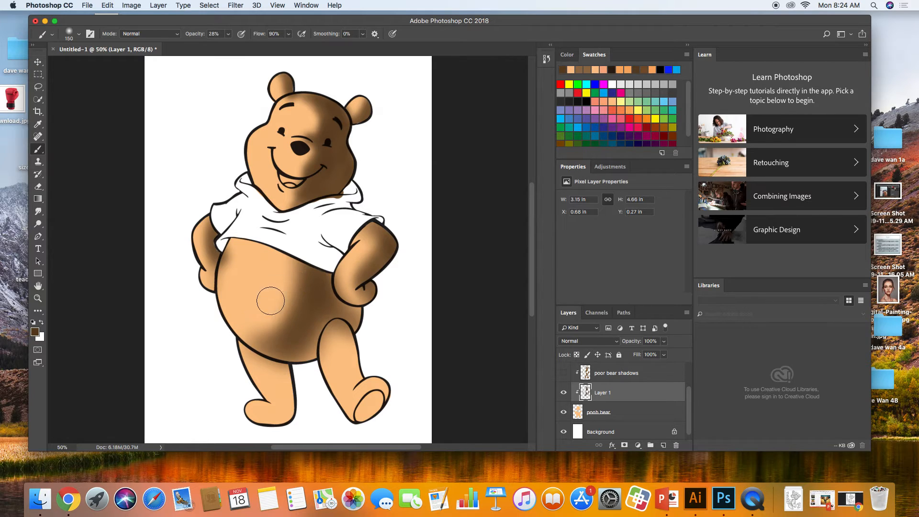
mouse_move(270, 301)
left_mouse_down()
mouse_move(310, 345)
mouse_move(334, 309)
mouse_move(359, 312)
mouse_move(329, 308)
mouse_move(328, 315)
mouse_move(355, 330)
mouse_move(384, 397)
mouse_move(340, 338)
mouse_move(369, 344)
mouse_move(399, 396)
mouse_move(360, 362)
mouse_move(405, 385)
mouse_move(388, 397)
mouse_move(385, 384)
mouse_move(365, 410)
mouse_move(348, 413)
mouse_move(292, 371)
mouse_move(296, 428)
mouse_move(277, 356)
mouse_move(296, 394)
mouse_move(292, 418)
mouse_move(282, 411)
mouse_move(289, 430)
left_mouse_up()
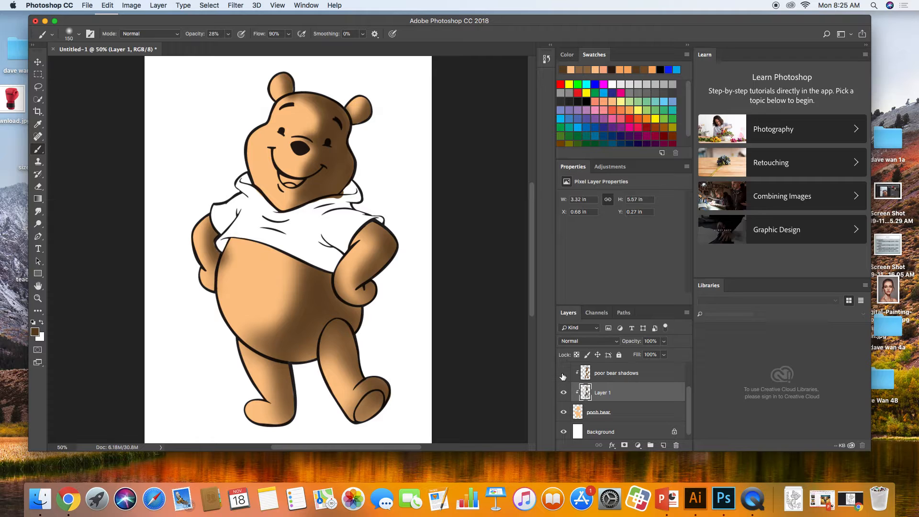
Toggle the new shading layer's visibility to check it, and rename the layer as air brush.
left_click(564, 393)
left_click(563, 393)
scroll(690, 406, "up", 1)
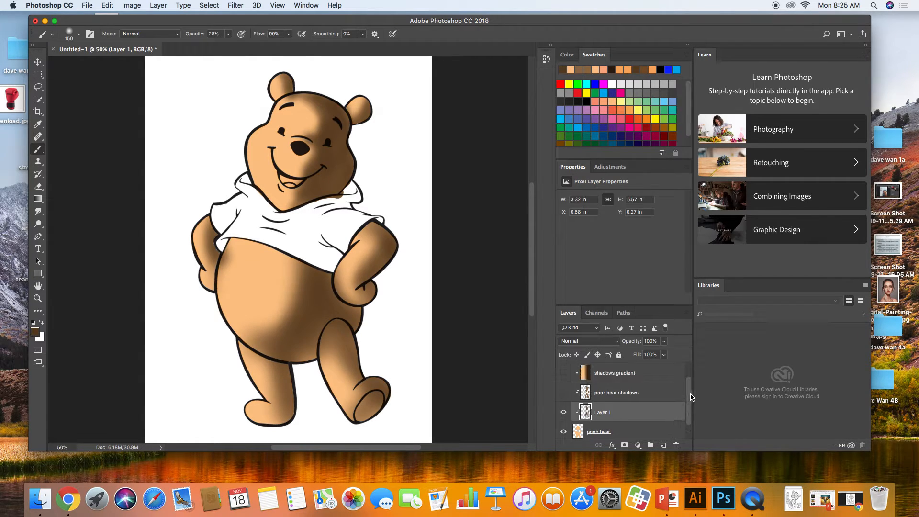
double_click(601, 417)
type("air brush")
key("Return")
Hide the air brush layer, show the poor bear shadows layer briefly for comparison, and turn on the shadows gradient layer.
left_click(563, 412)
left_click(564, 412)
left_click(563, 413)
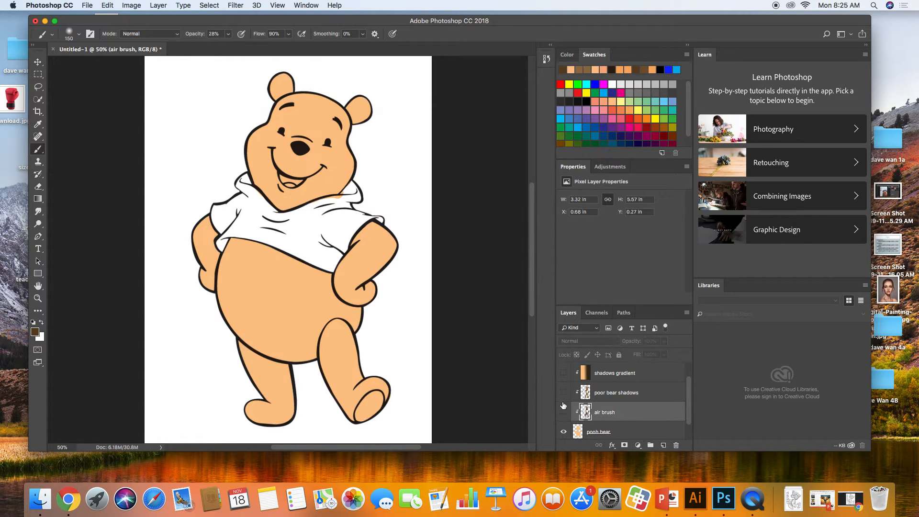
left_click(564, 393)
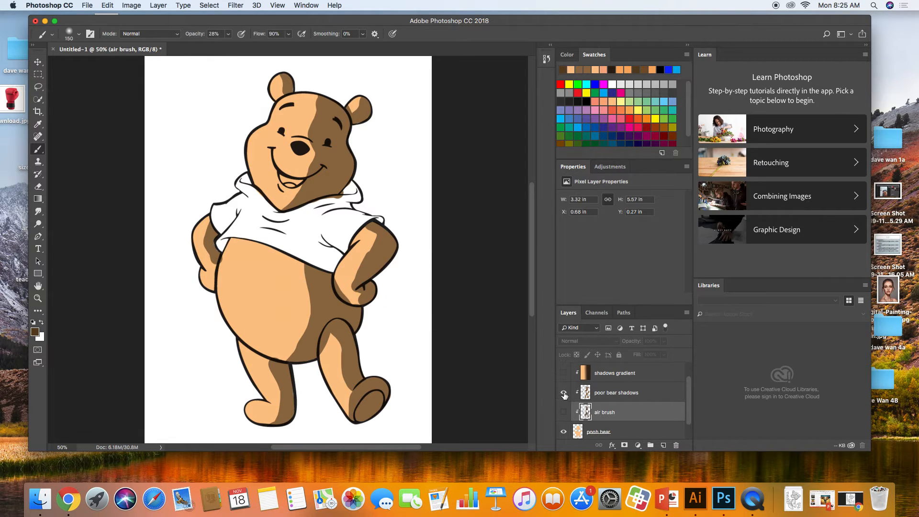
left_click(563, 393)
left_click(563, 373)
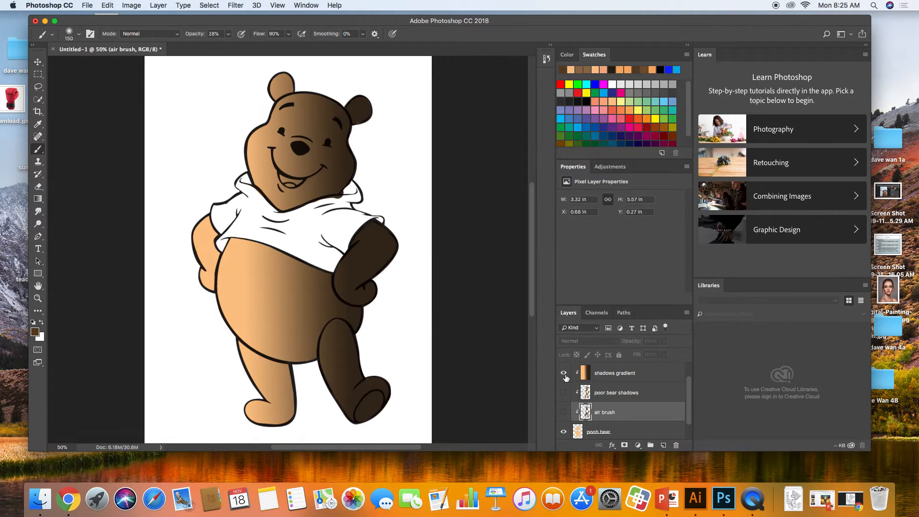
left_click(564, 374)
left_click(563, 373)
Redraw the orange-to-dark-brown gradient on the shadows gradient layer at several lengths, ending with a horizontal blend from mid-belly past the right-hand arm.
left_click(592, 376)
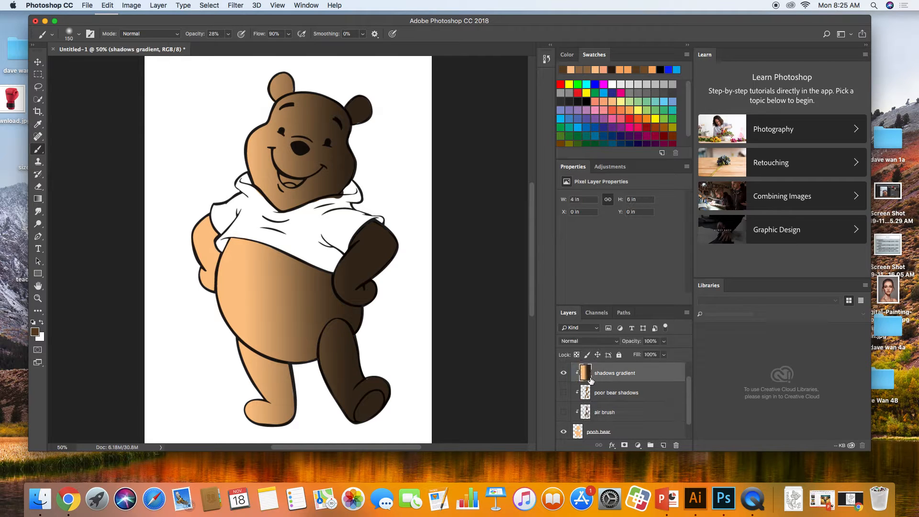
left_click(38, 198)
left_click_drag(271, 264, 517, 269)
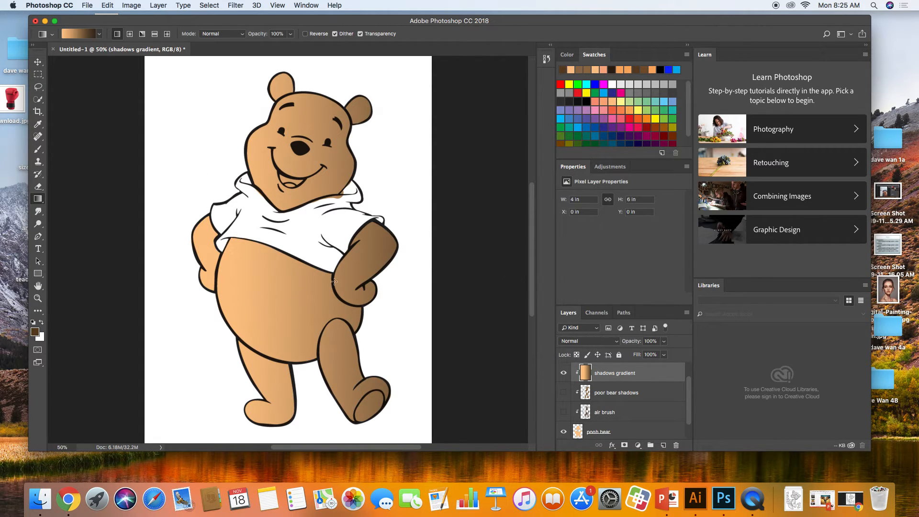
left_click_drag(283, 292, 295, 293)
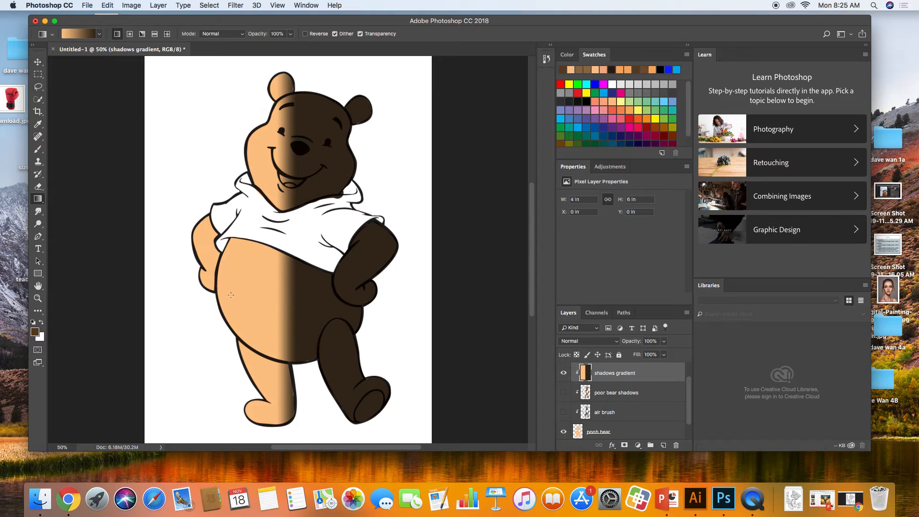
left_click_drag(231, 295, 345, 288)
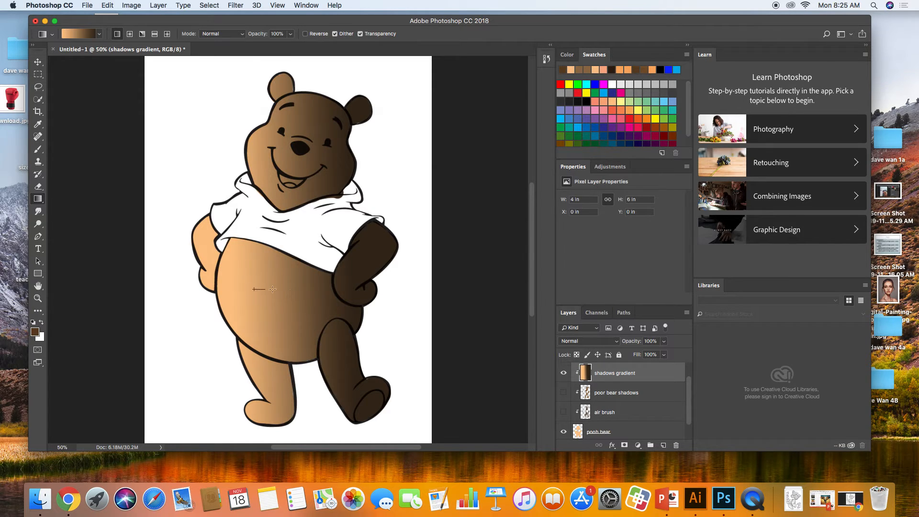
left_click_drag(272, 289, 401, 289)
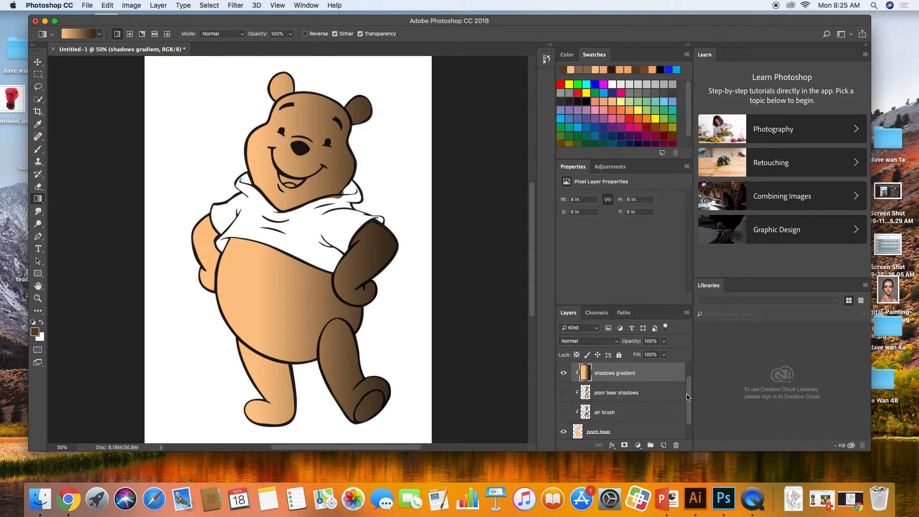
Add a new layer between outline and shadows gradient and name it red shirt.
left_click_drag(687, 397, 689, 383)
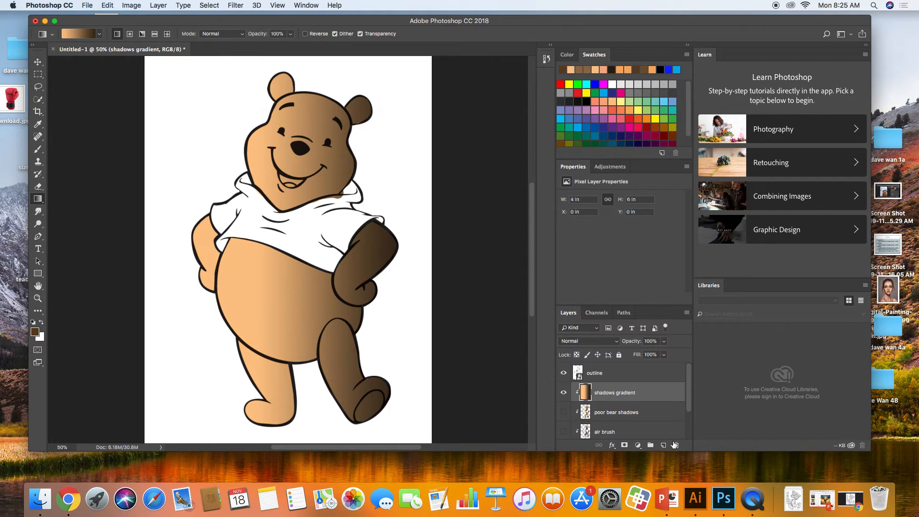
left_click(664, 445)
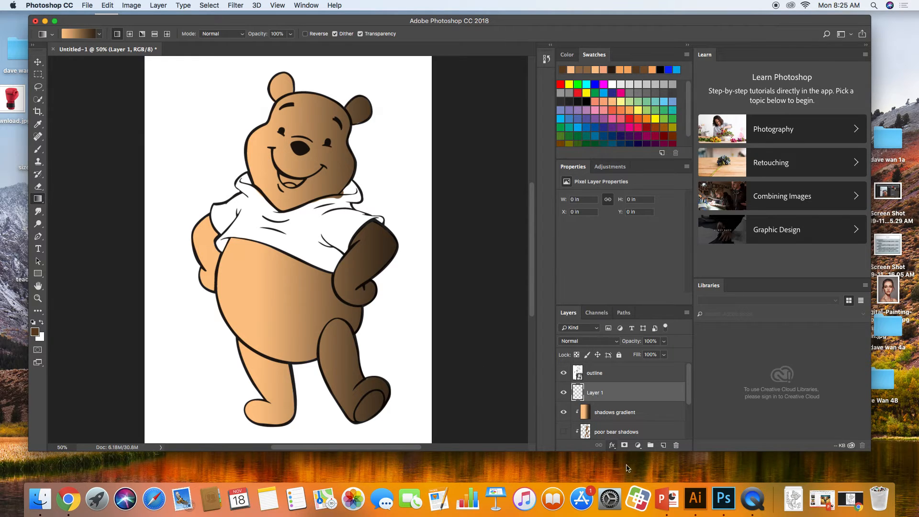
double_click(592, 392)
key("BackSpace")
type("red shirt")
key("Return")
Pick red as the paint colour, test a soft stroke on the shirt, and switch to the Hard Round brush at 100% opacity.
left_click(561, 85)
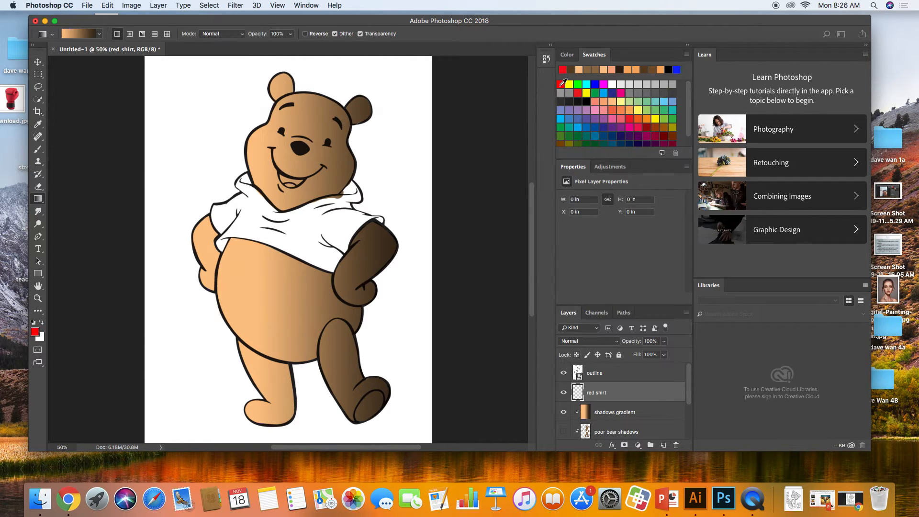
left_click(38, 148)
left_click_drag(294, 227, 335, 249)
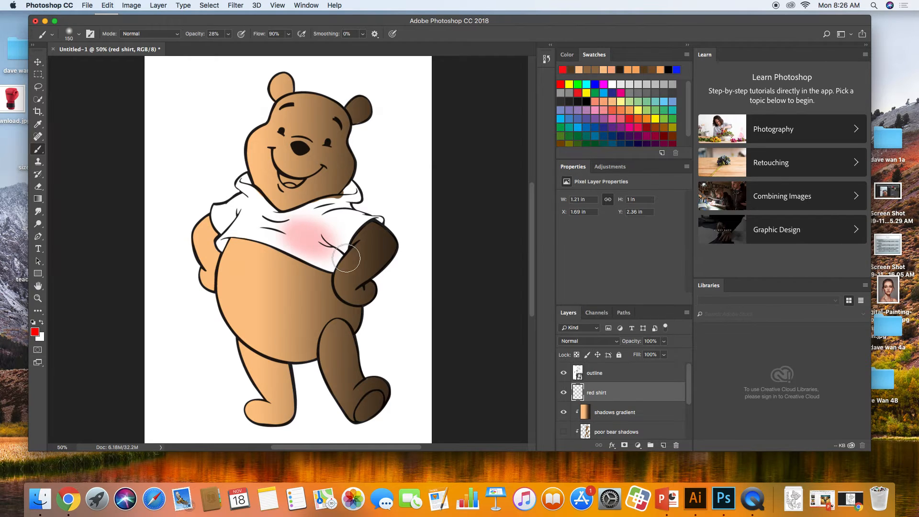
left_click(71, 33)
left_click(83, 173)
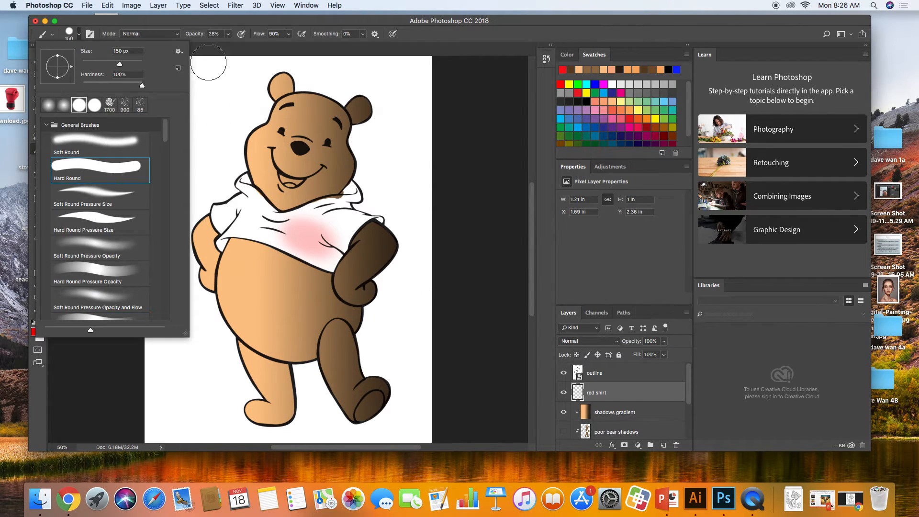
left_click(228, 34)
left_click_drag(227, 44, 272, 48)
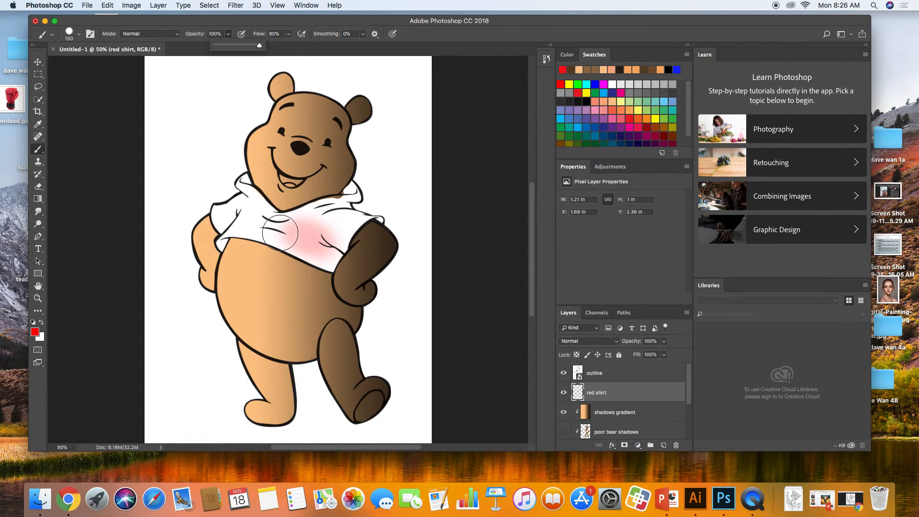
Paint the whole shirt red on the red shirt layer, reducing the brush to 60 px for the collar and edges.
mouse_move(280, 233)
left_mouse_down()
mouse_move(329, 260)
mouse_move(331, 233)
mouse_move(320, 251)
mouse_move(354, 227)
mouse_move(341, 217)
mouse_move(378, 222)
mouse_move(355, 218)
mouse_move(355, 249)
mouse_move(332, 231)
mouse_move(351, 186)
mouse_move(356, 199)
mouse_move(333, 198)
mouse_move(323, 217)
mouse_move(308, 212)
mouse_move(283, 228)
mouse_move(284, 200)
mouse_move(279, 222)
mouse_move(253, 203)
mouse_move(251, 177)
mouse_move(243, 184)
mouse_move(294, 224)
mouse_move(235, 212)
mouse_move(240, 203)
mouse_move(225, 211)
mouse_move(234, 203)
mouse_move(218, 211)
mouse_move(230, 240)
mouse_move(218, 244)
mouse_move(250, 235)
mouse_move(289, 263)
left_mouse_up()
key("bracketleft")
key("bracketleft")
key("bracketleft")
key("bracketleft")
key("bracketleft")
key("bracketleft")
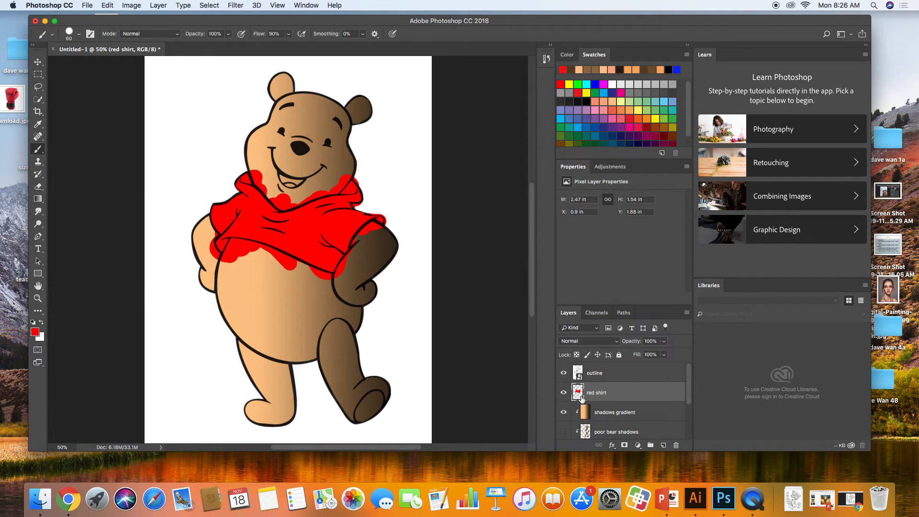
Move the red shirt layer below the pooh bear layer and release its clipping mask.
mouse_move(580, 397)
left_mouse_down()
mouse_move(579, 373)
mouse_move(577, 394)
left_mouse_up()
left_click_drag(689, 390, 691, 399)
left_click_drag(580, 375, 578, 401)
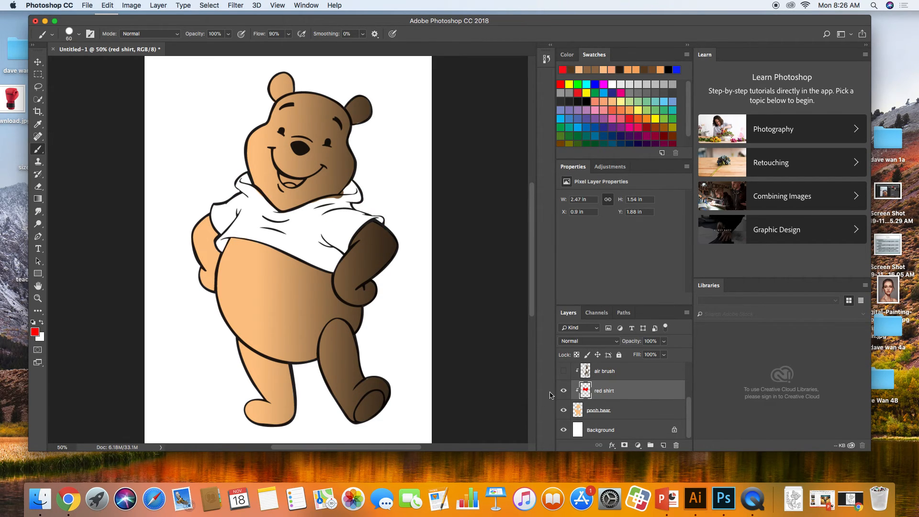
right_click(605, 397)
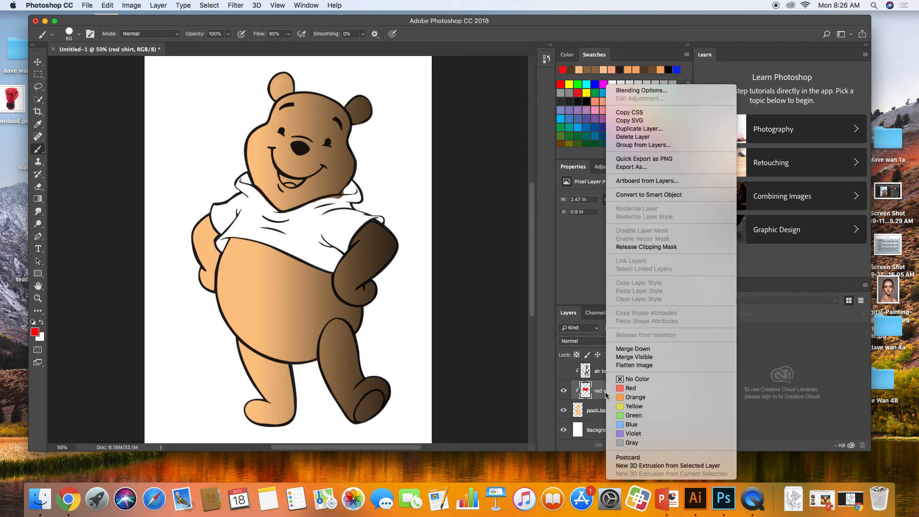
left_click(644, 247)
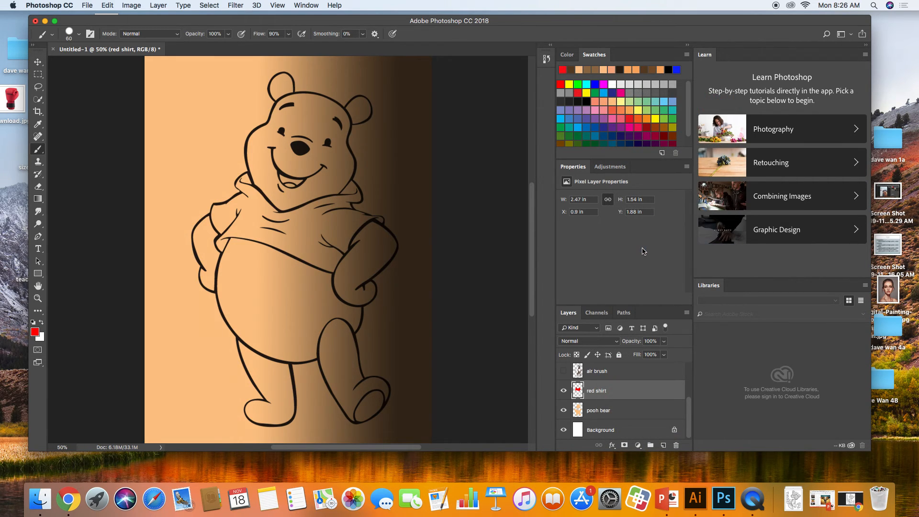
left_click_drag(589, 390, 583, 417)
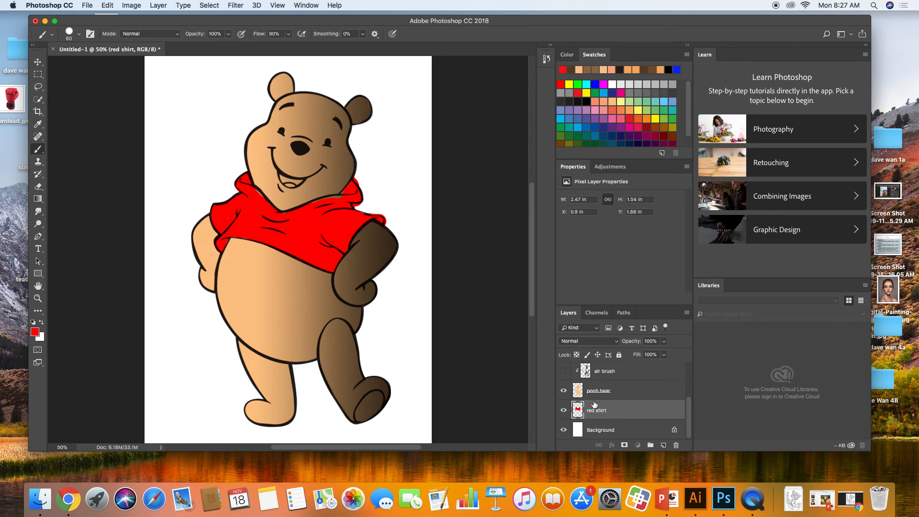
left_click(600, 395)
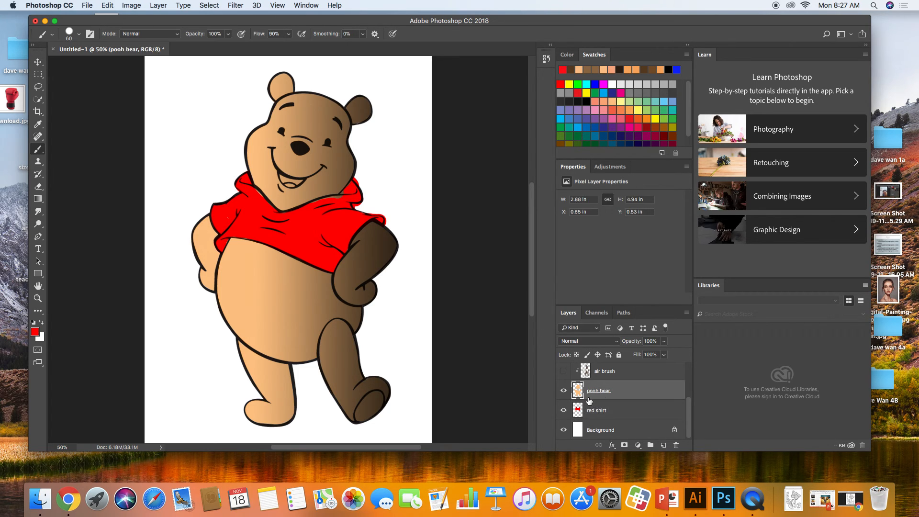
left_click(38, 186)
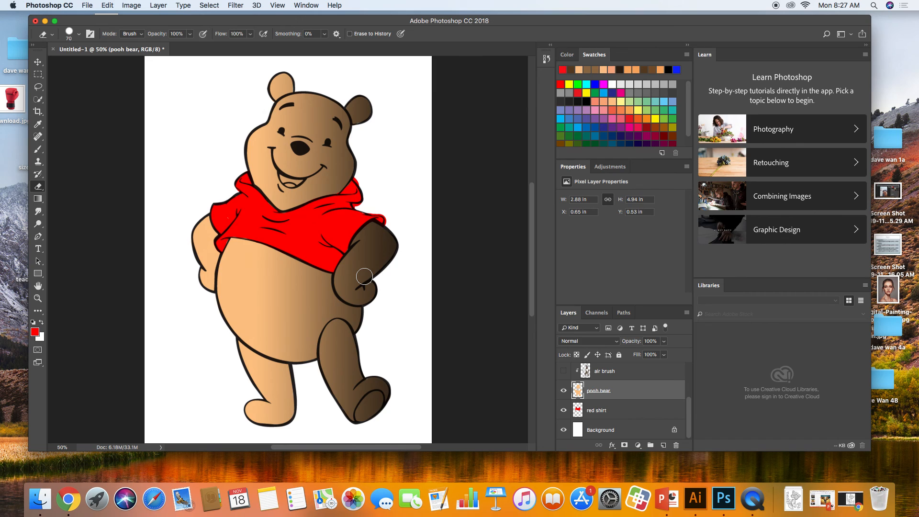
Fill the Background layer with the orange-yellow-orange preset as a linear gradient drawn across the full canvas width.
left_click(620, 431)
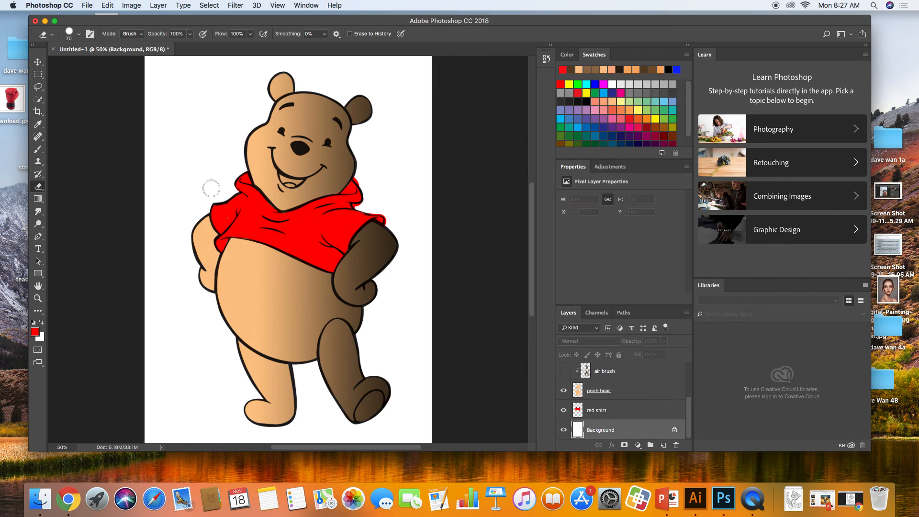
left_click(37, 201)
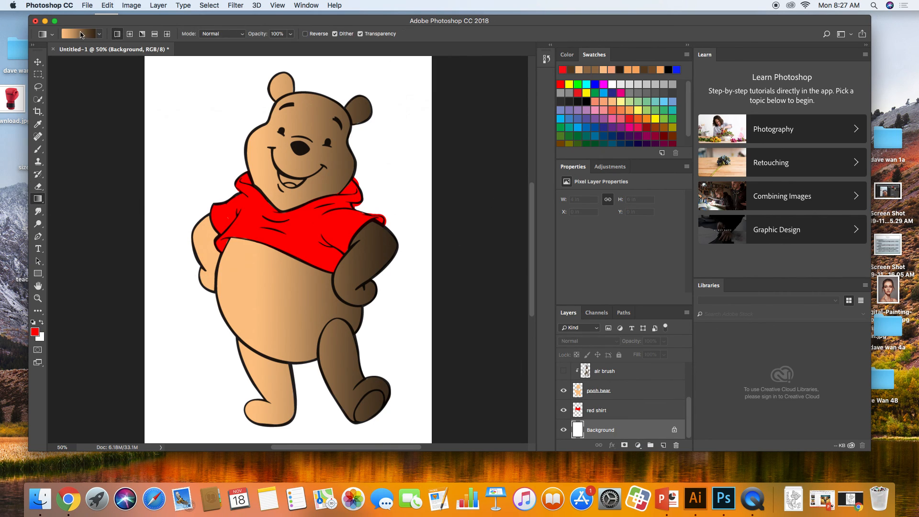
left_click(99, 33)
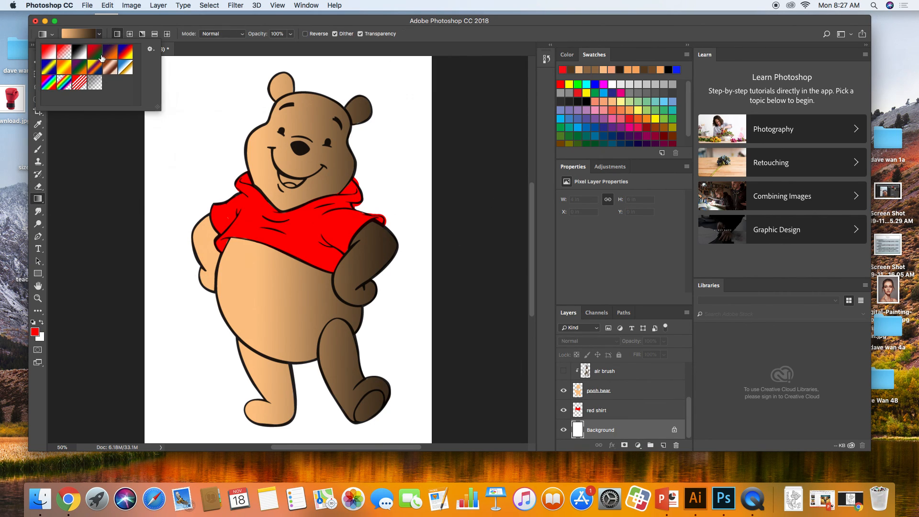
left_click(64, 67)
left_click(162, 255)
left_click_drag(162, 258, 433, 275)
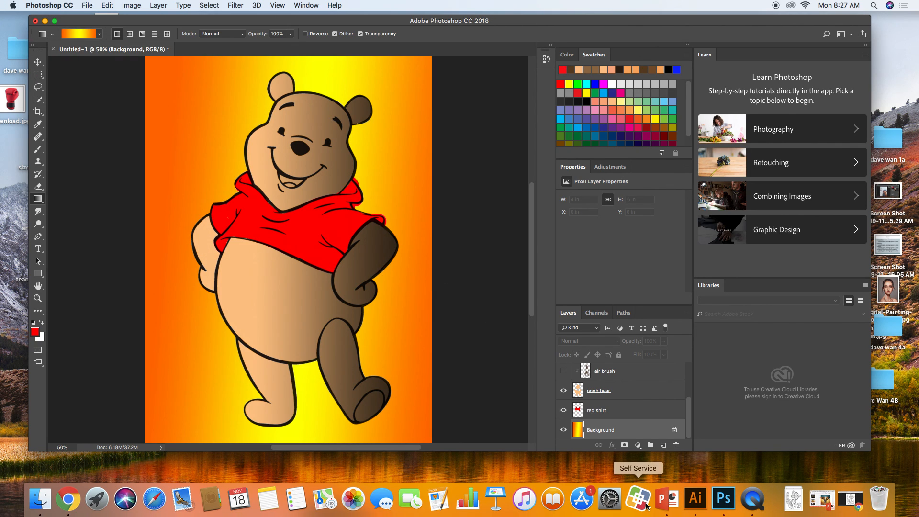
key("super+minus")
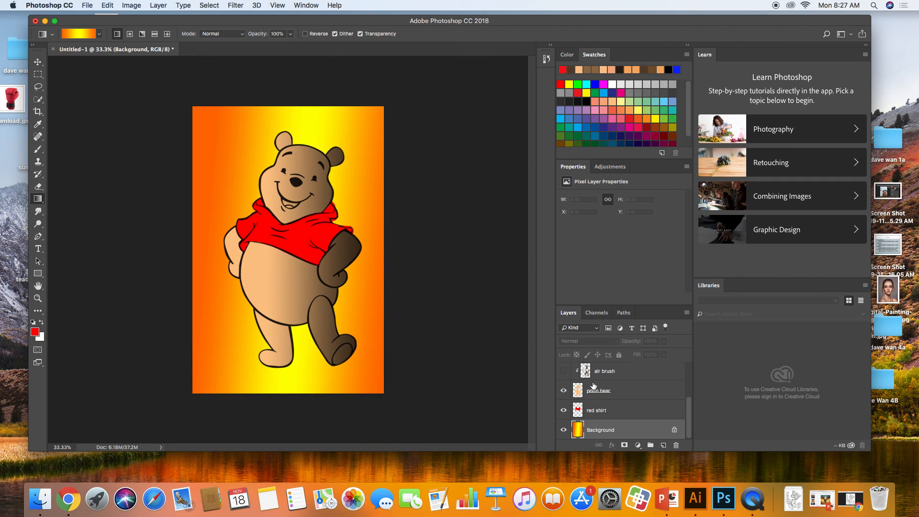